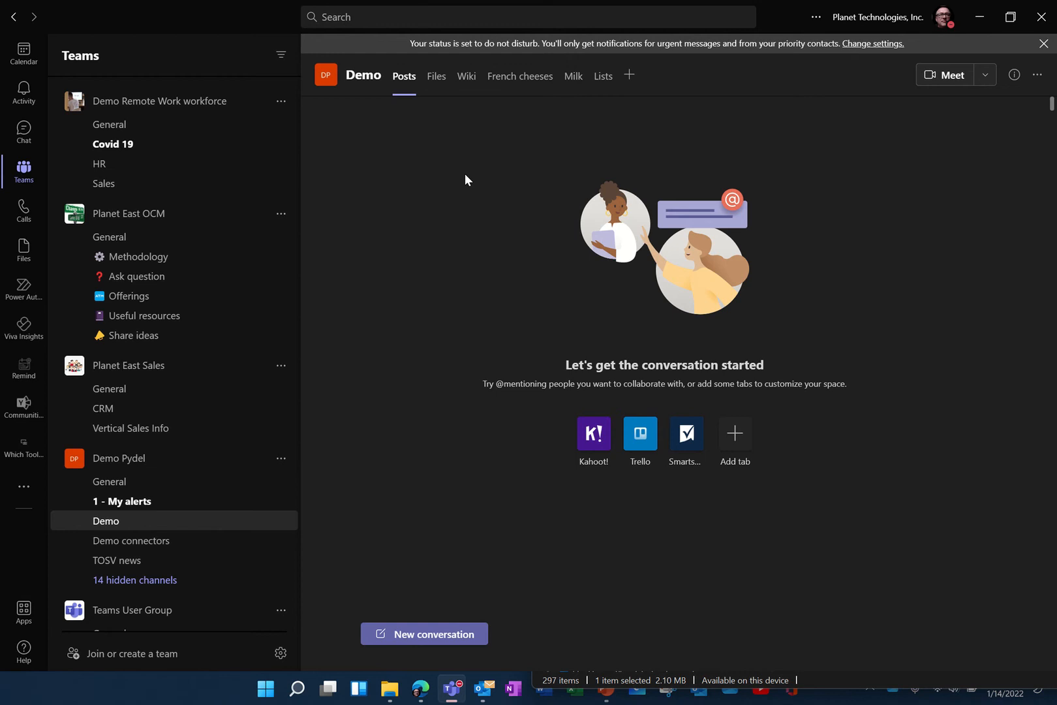
Open the Demo channel's files in SharePoint and create an e-mail alert that notifies immediately when anything in the folder changes
click(436, 78)
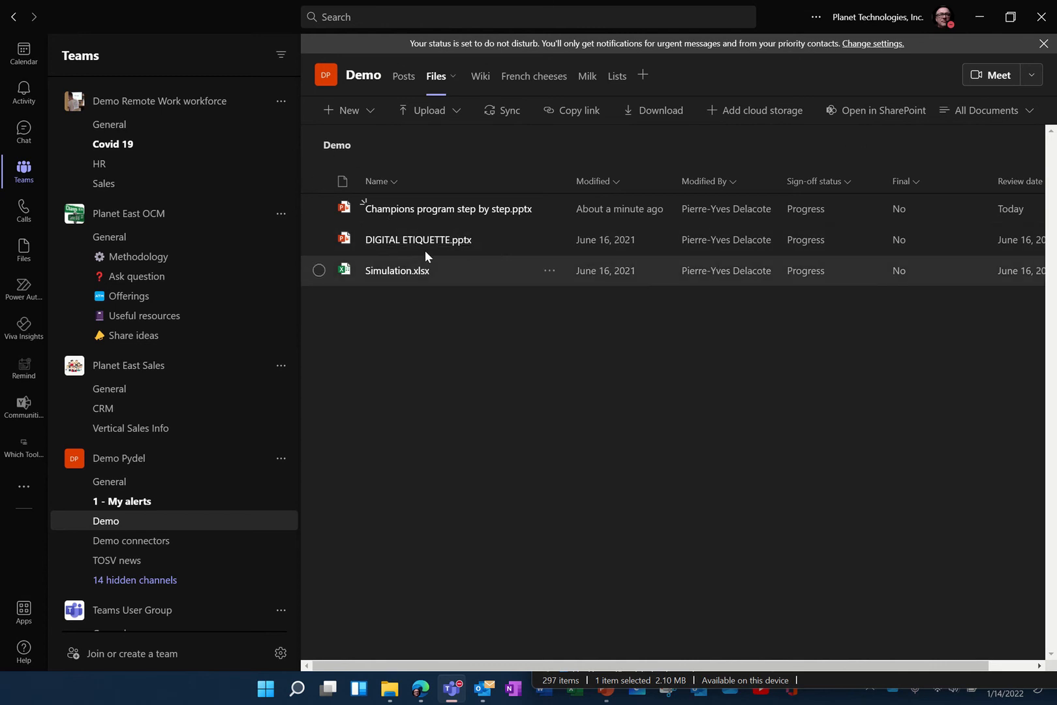
click(883, 115)
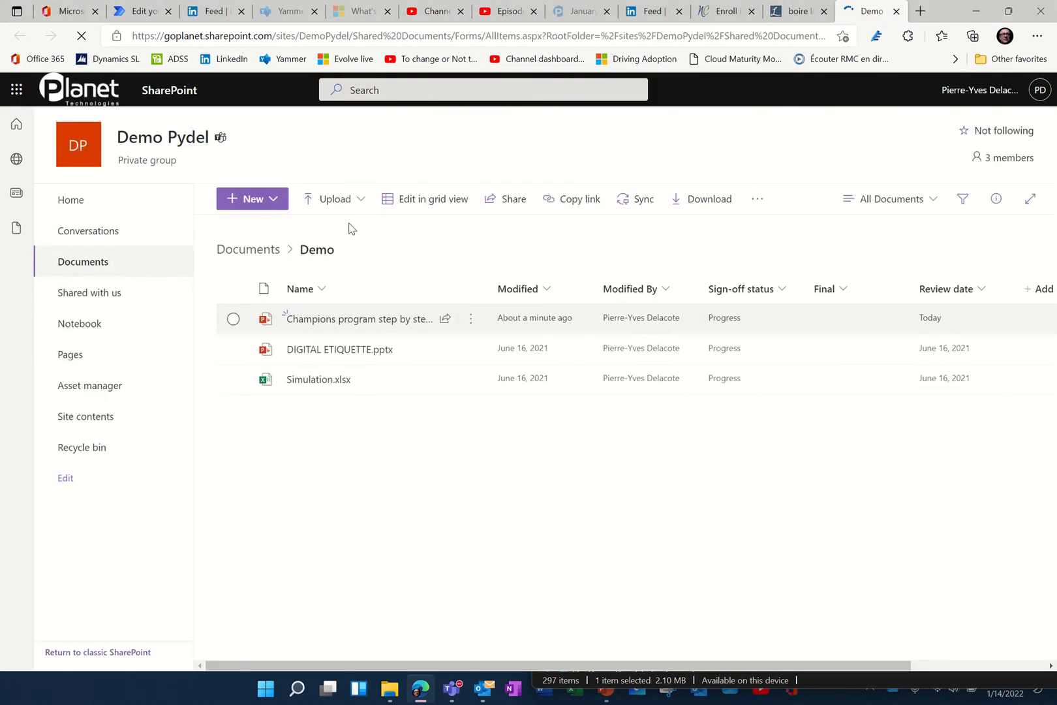
click(757, 200)
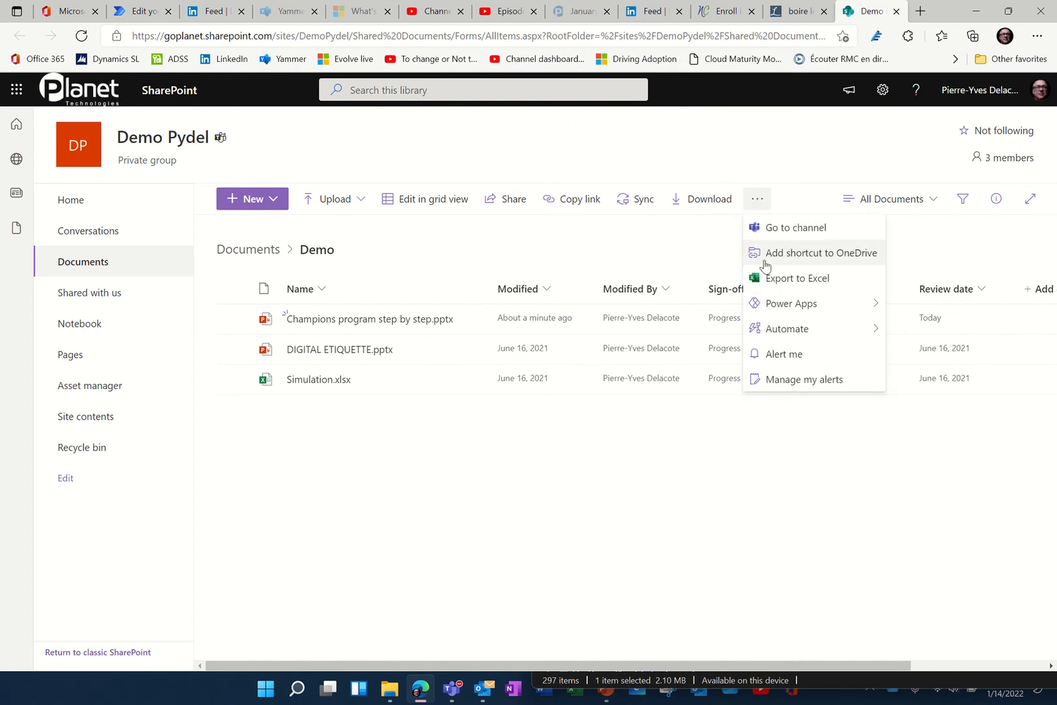
click(789, 357)
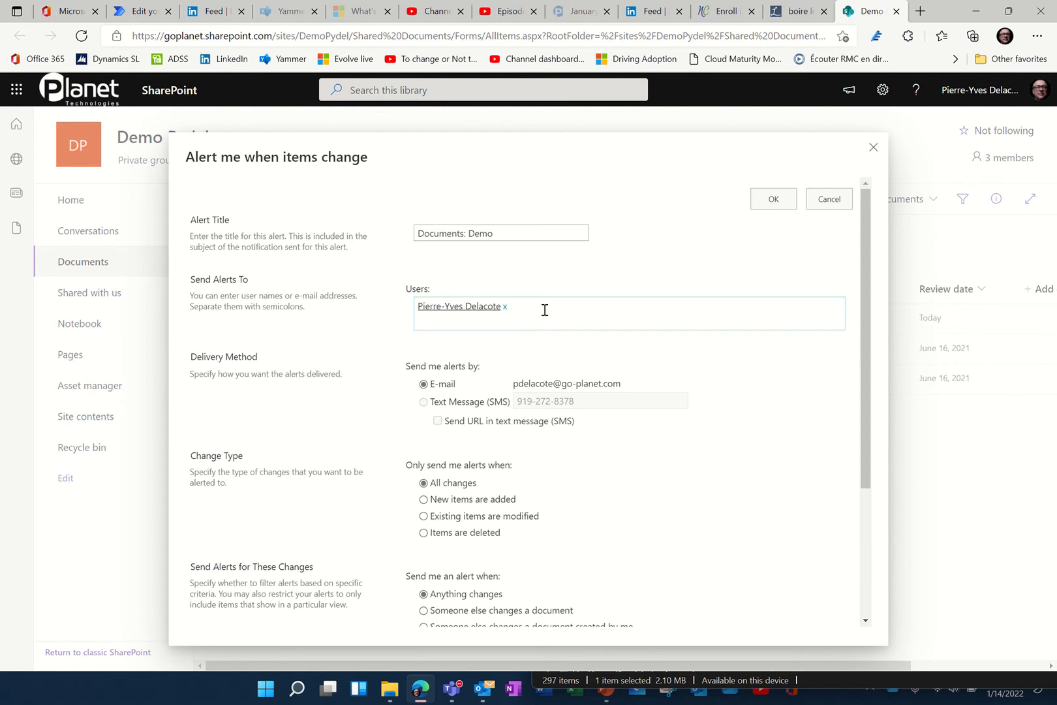
scroll(520, 330, down, 2)
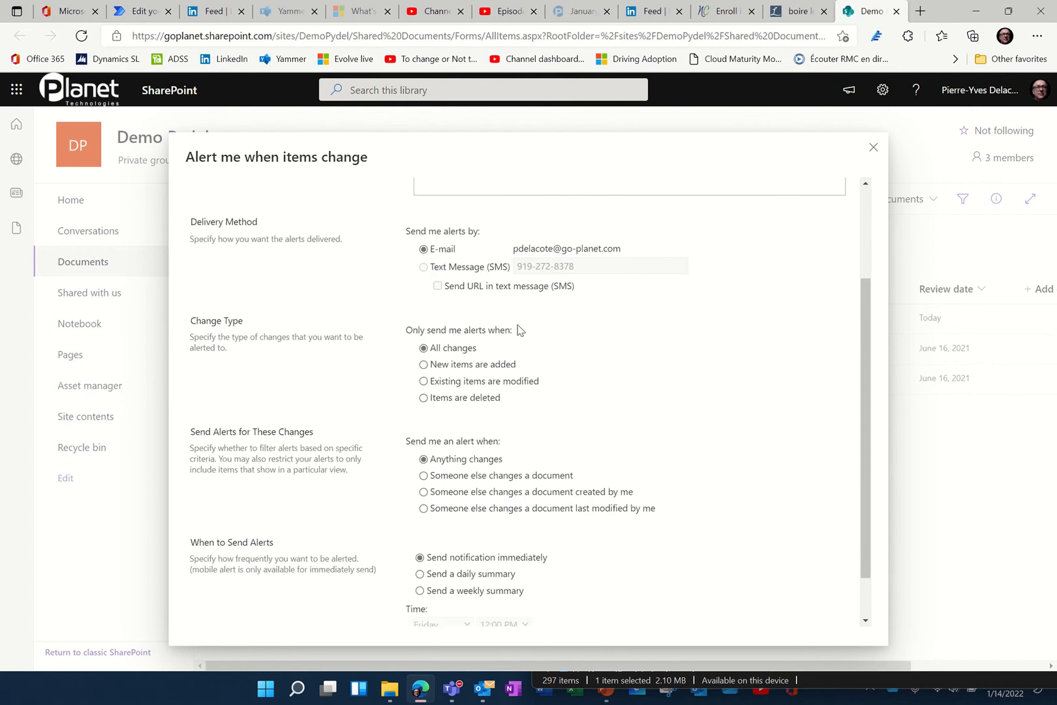
scroll(468, 326, down, 1)
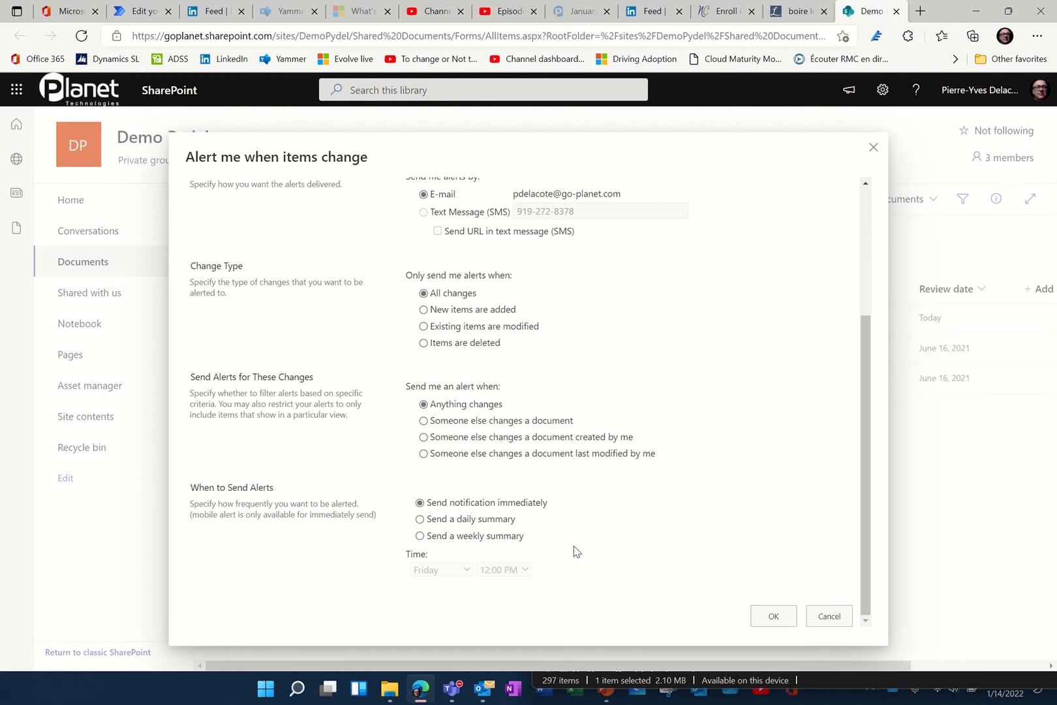
click(774, 617)
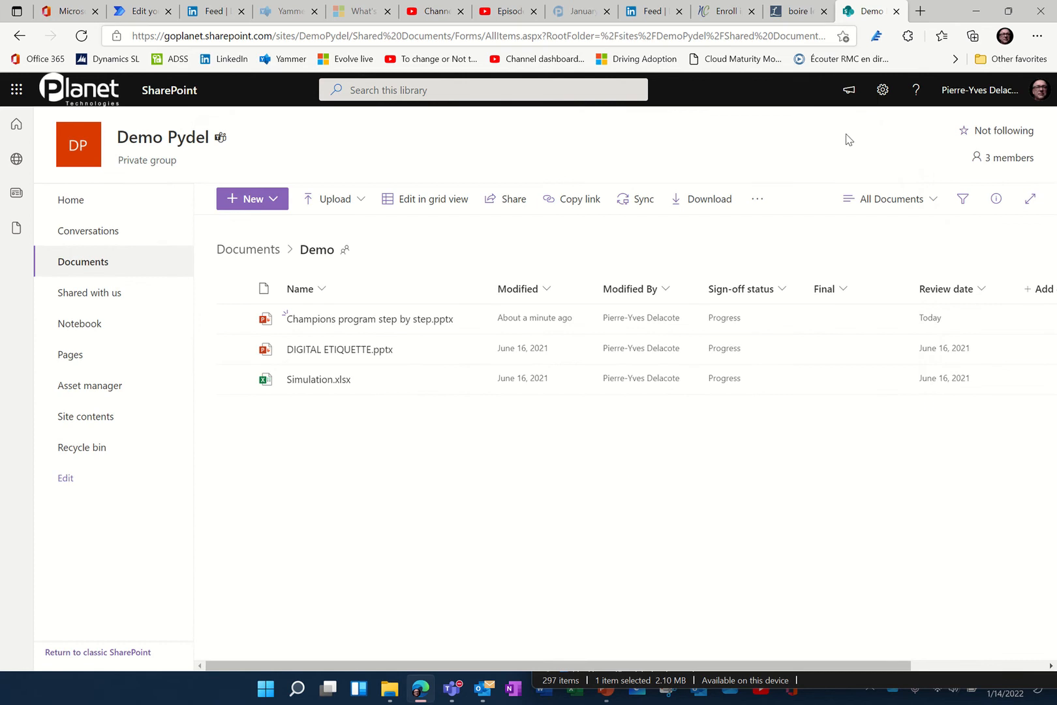
Switch back to Teams and upload Planet Teams Owner Education starter.pptx from the KB folder in File Explorer to the Demo channel's files
click(452, 687)
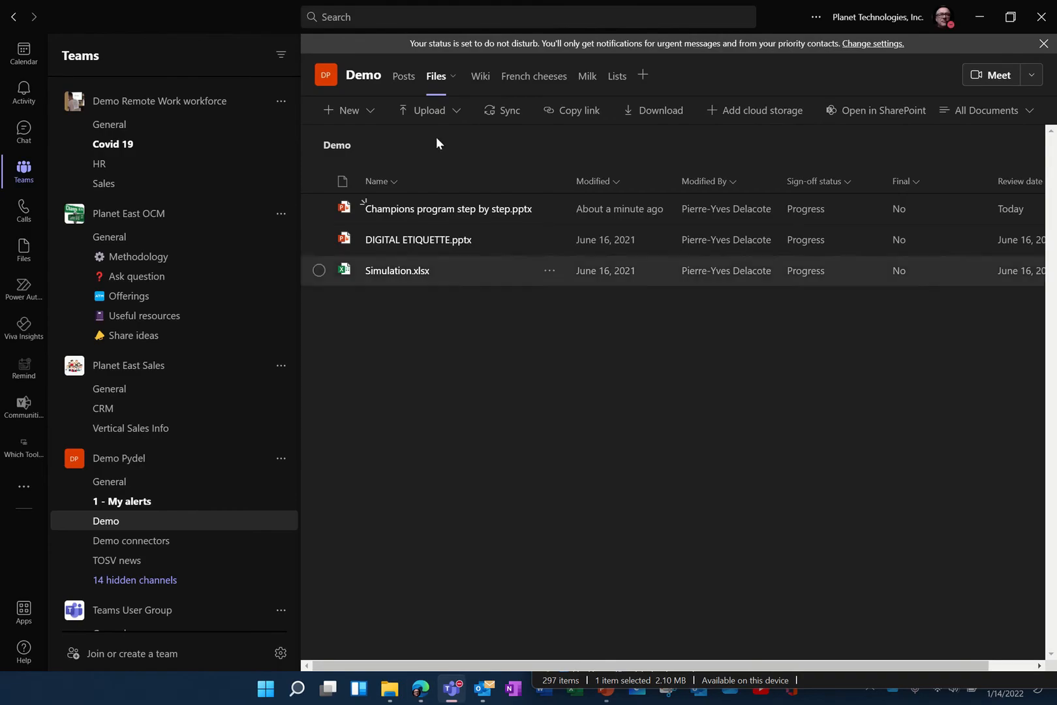
click(390, 687)
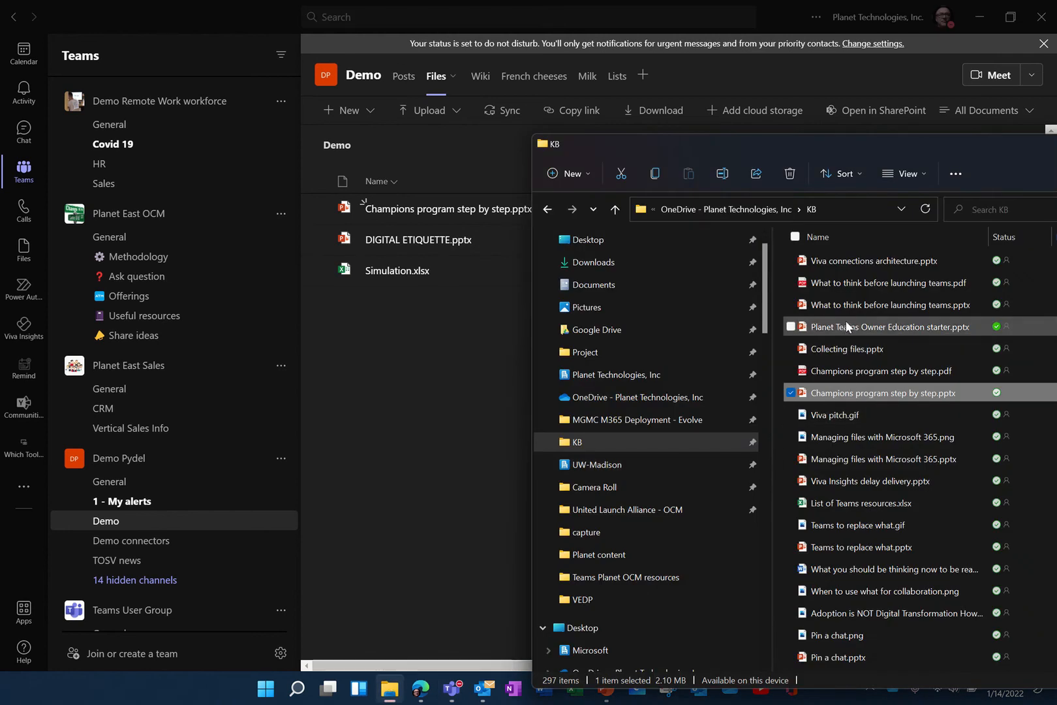
drag(846, 326, 389, 316)
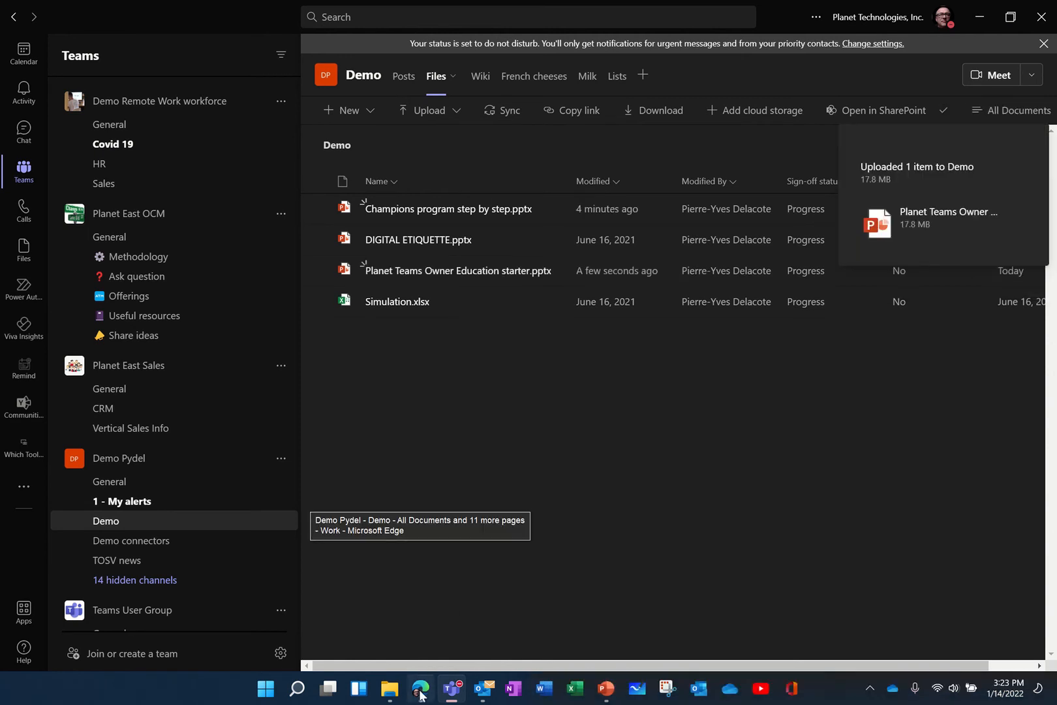
Switch to Edge and open Outlook from the Office 365 home page to check the inbox for the alert
click(421, 694)
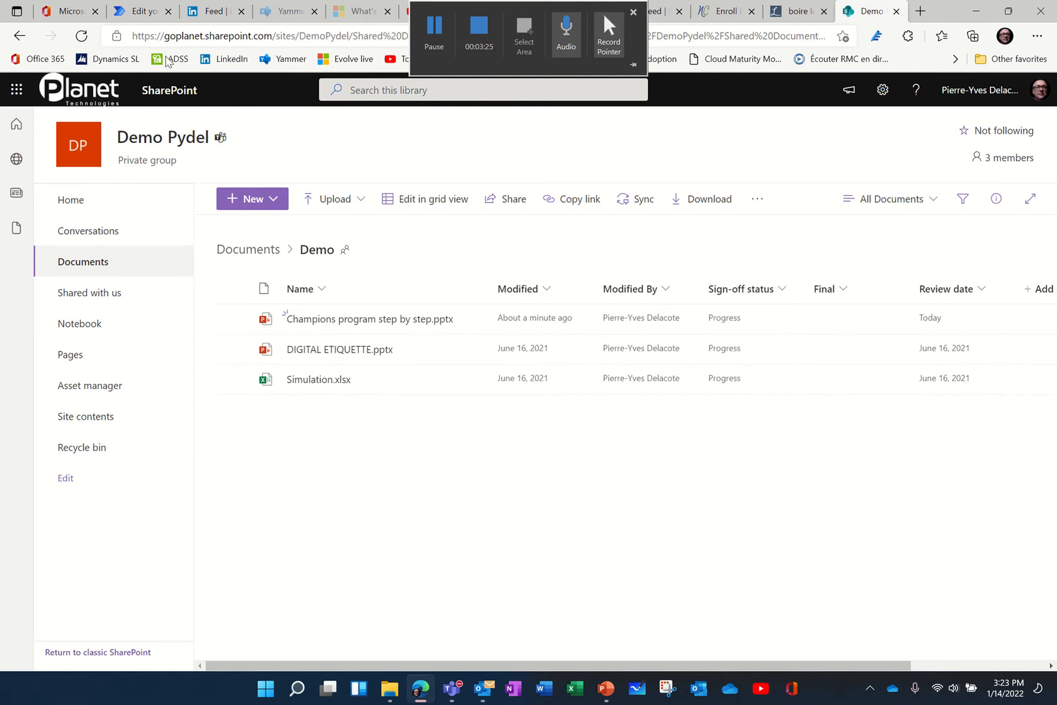
click(73, 12)
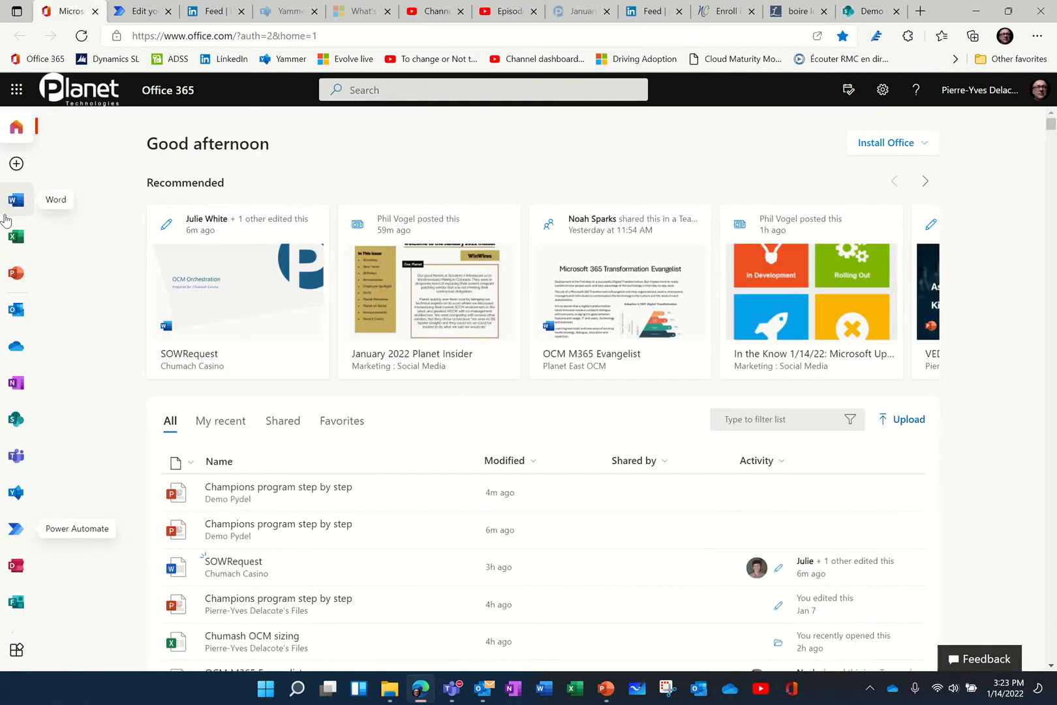
click(6, 314)
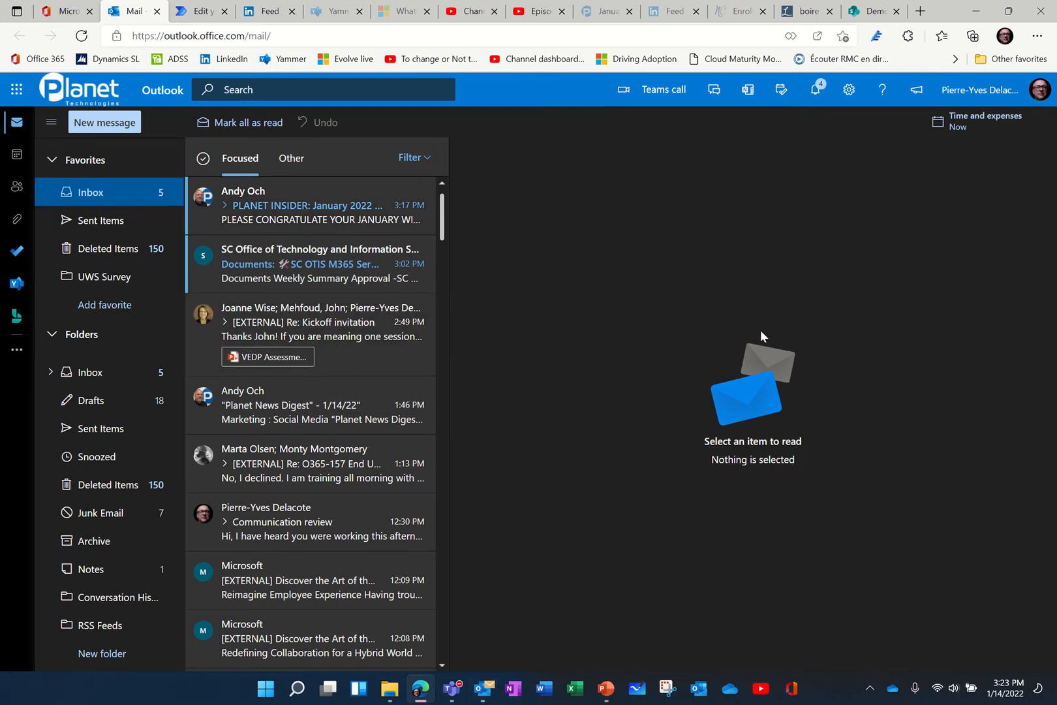
Return to Teams, reopen the Demo files in SharePoint and open the list of existing alerts for the site
mouse_move(973, 8)
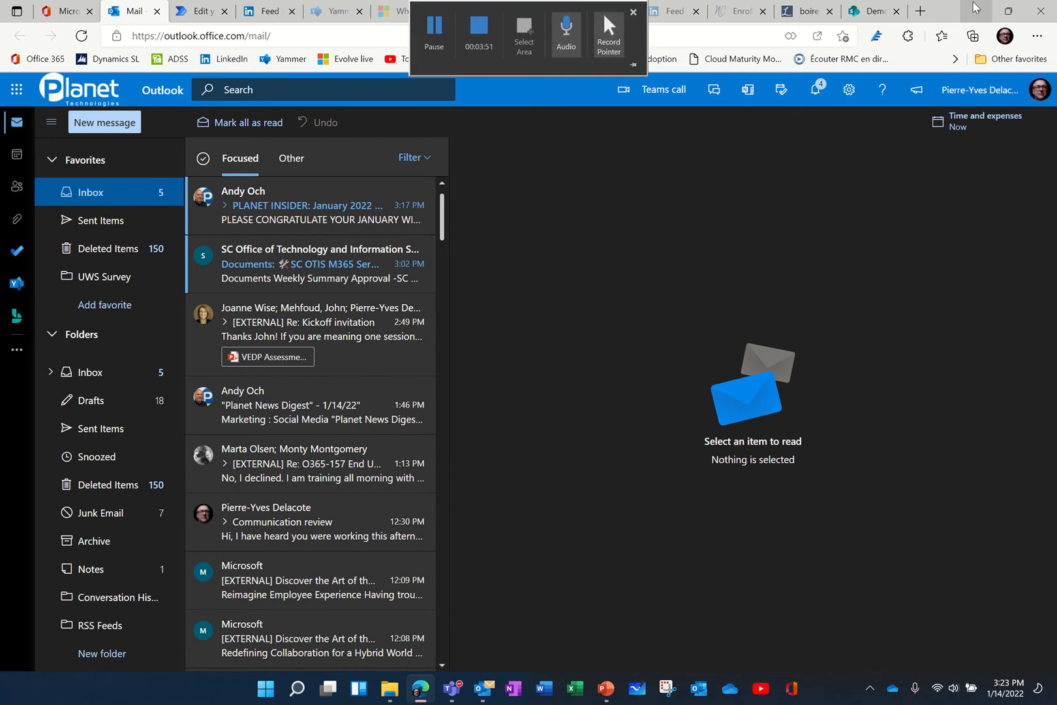
key(alt+Tab)
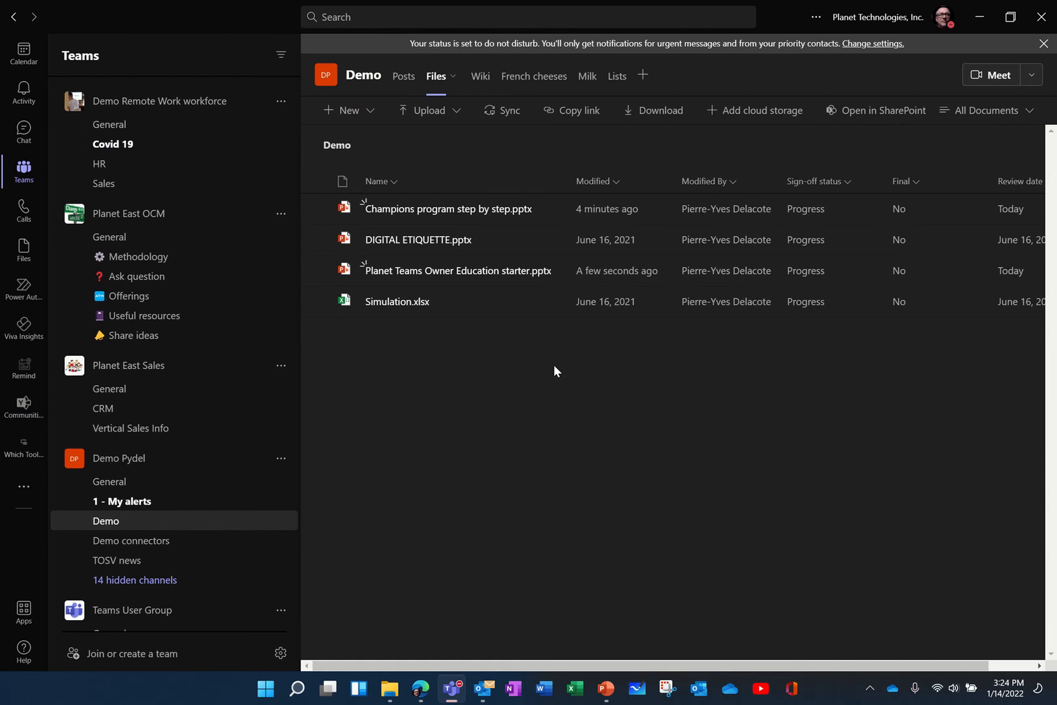
click(881, 111)
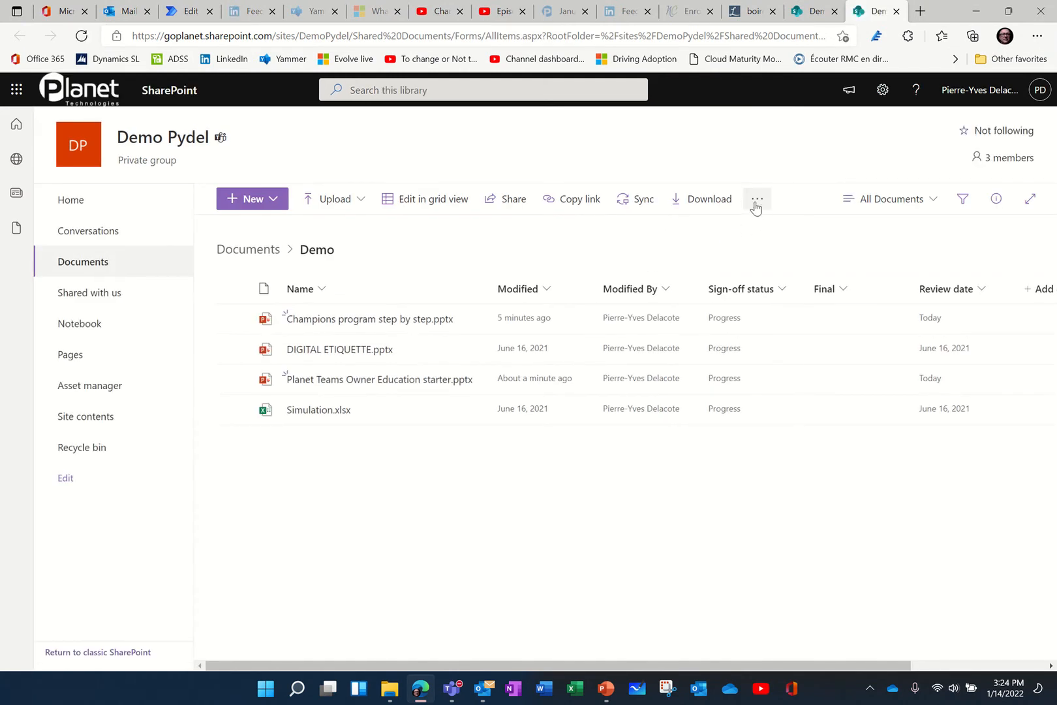
click(757, 200)
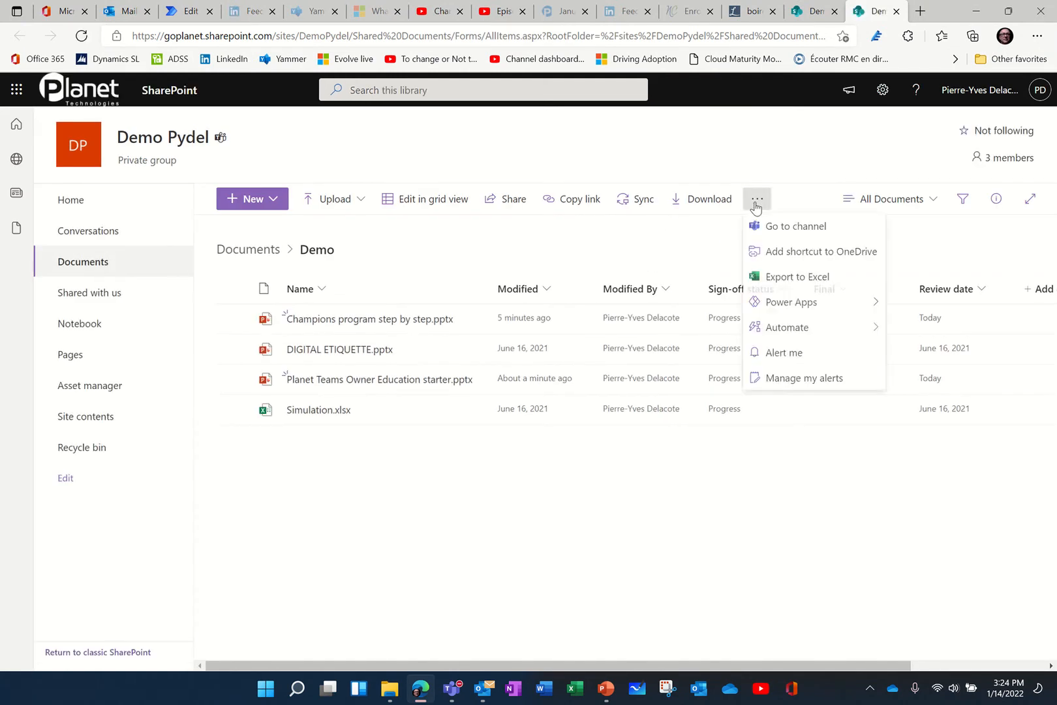
click(790, 378)
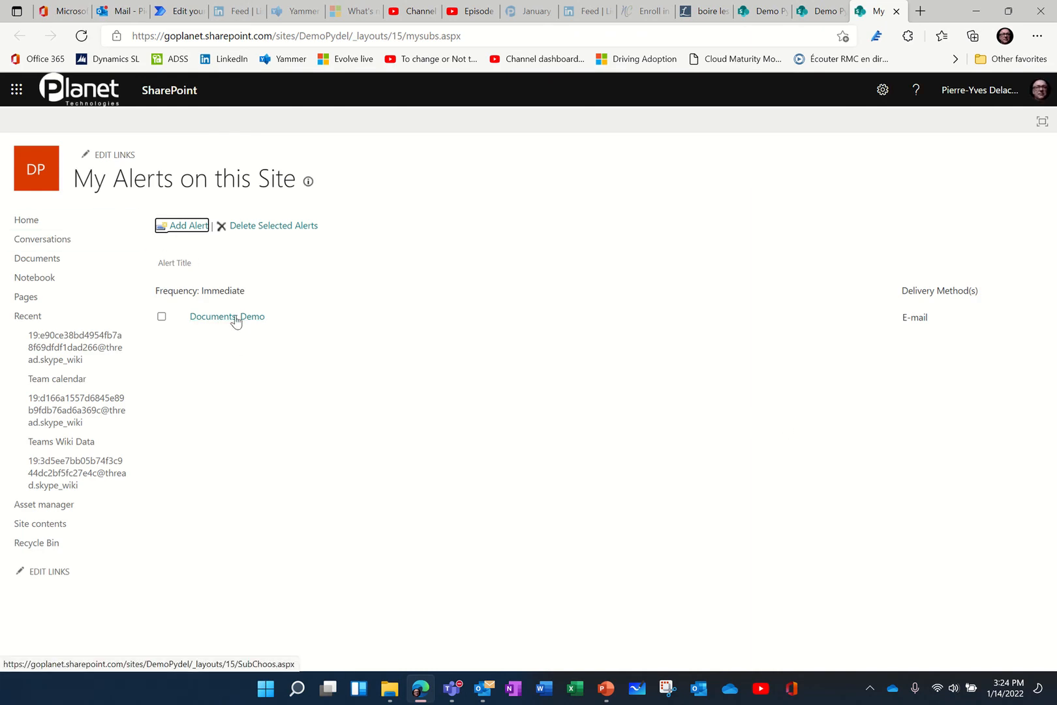
Review the settings of the Documents: Demo alert, then leave without changes and close its page
click(235, 318)
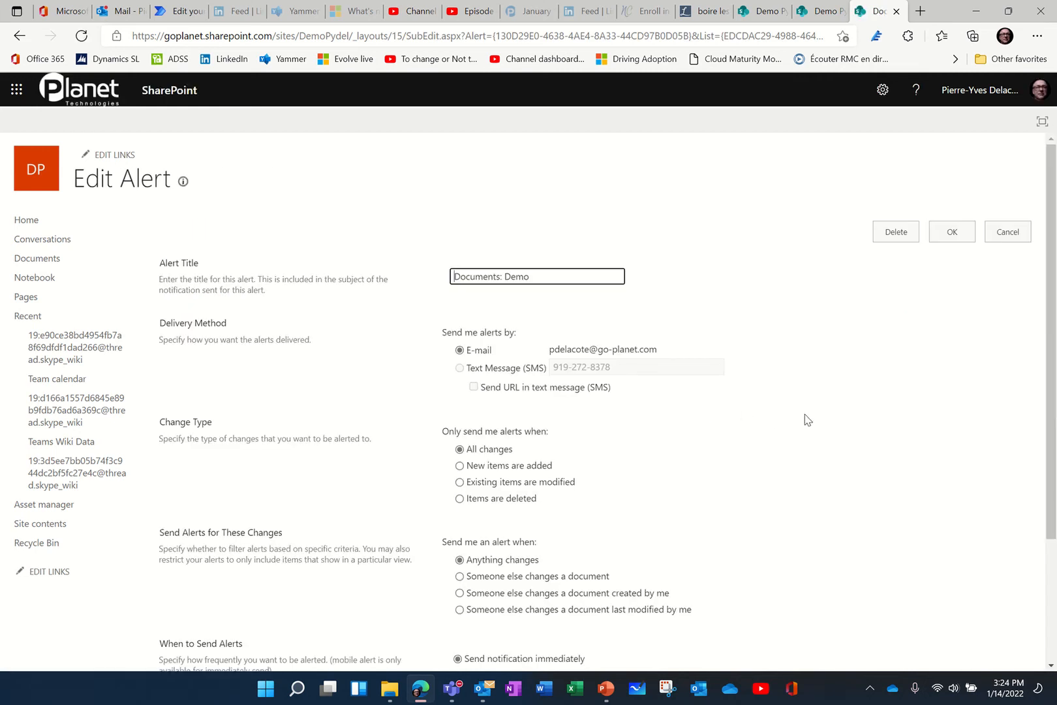
scroll(808, 419, down, 1)
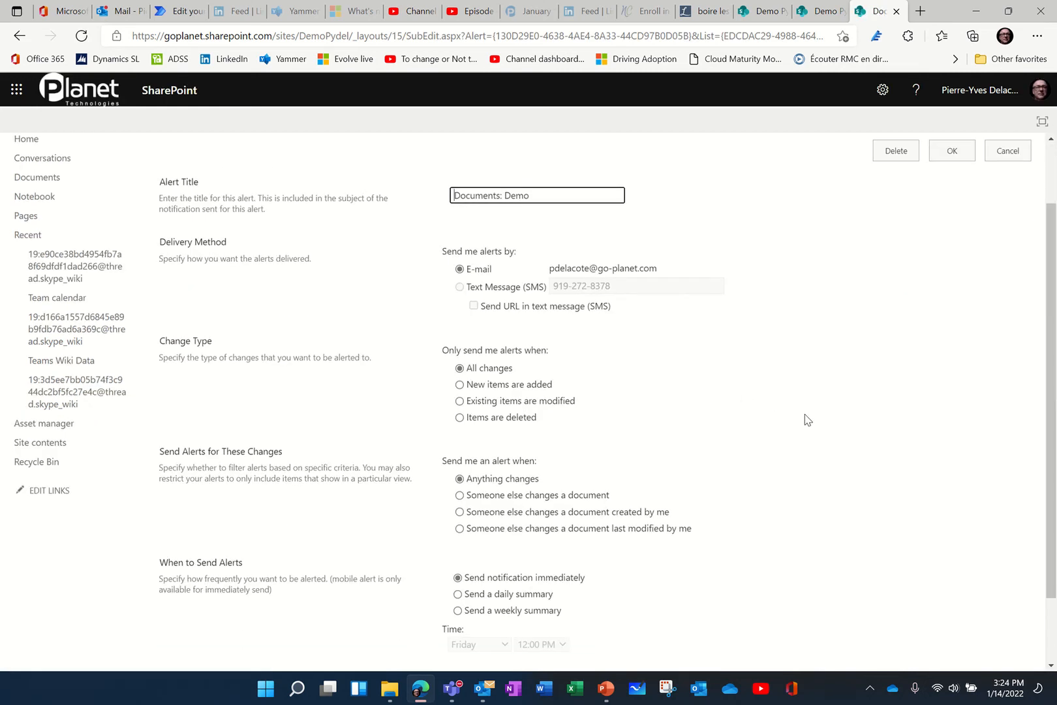
click(1008, 150)
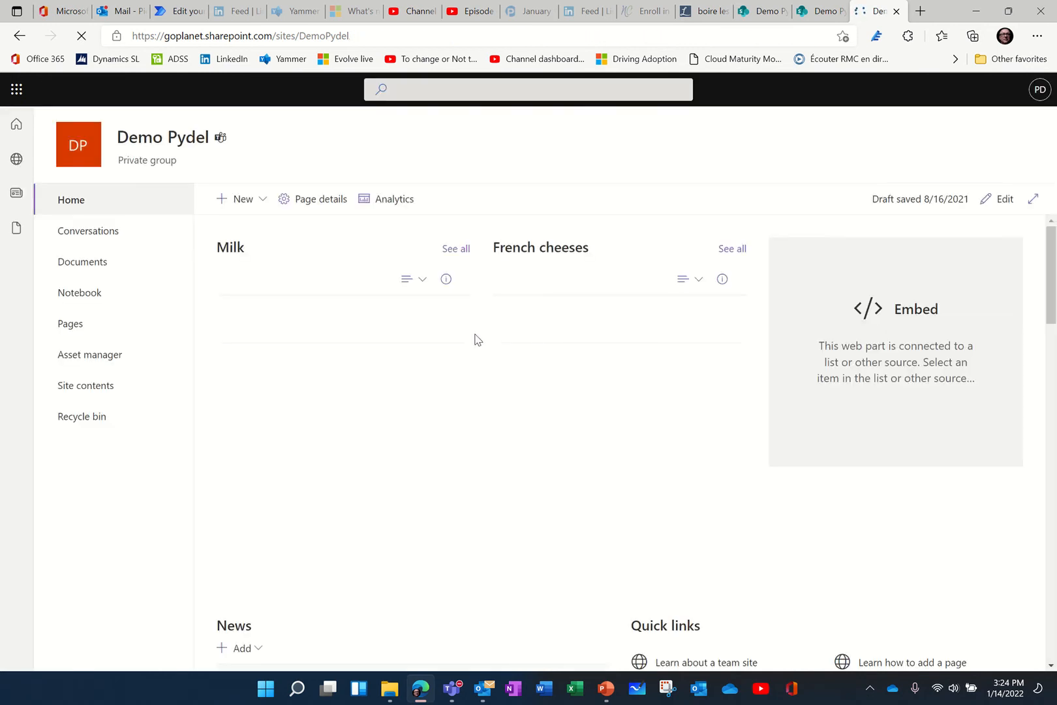
click(897, 11)
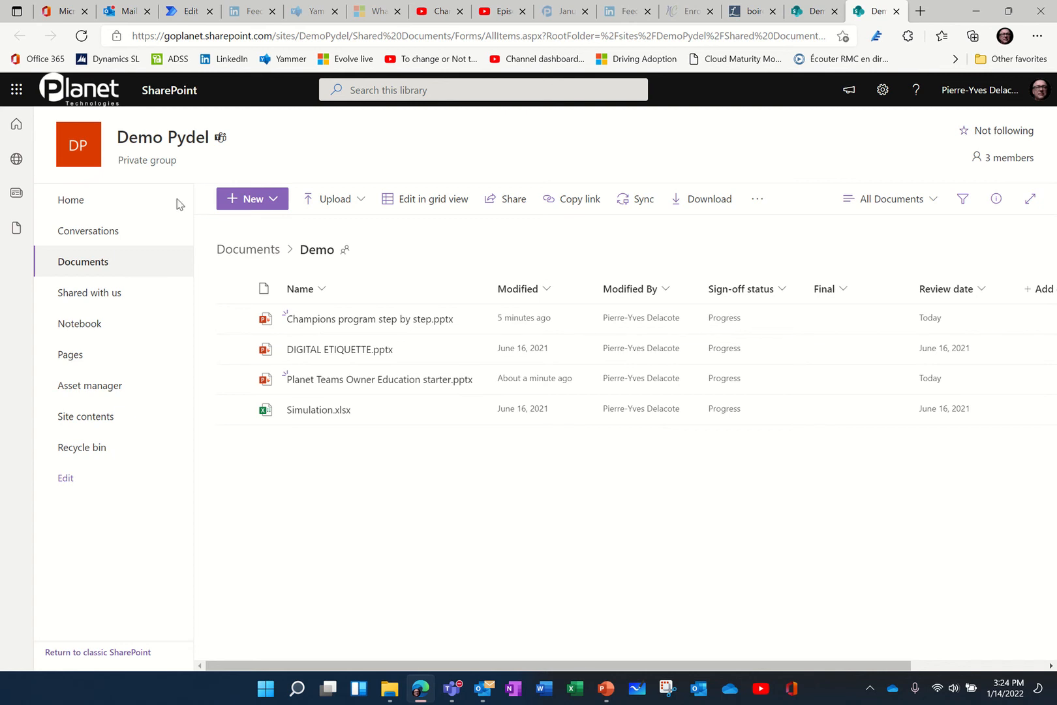
Open Power Automate from the Office 365 home page and go to its flow templates
click(68, 12)
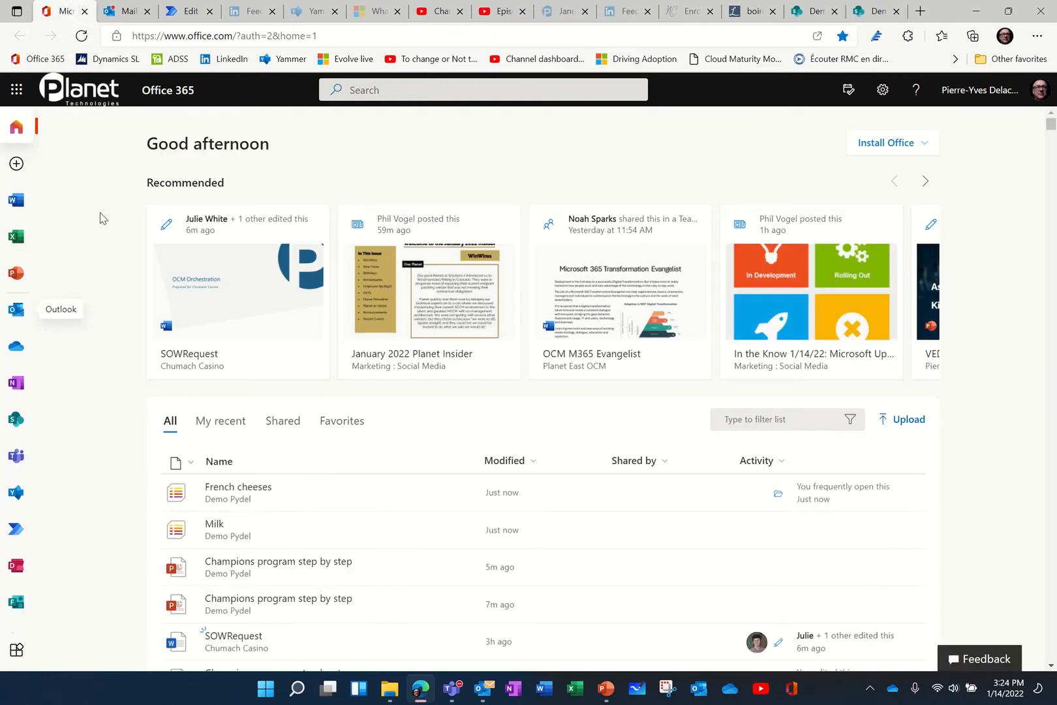
click(16, 531)
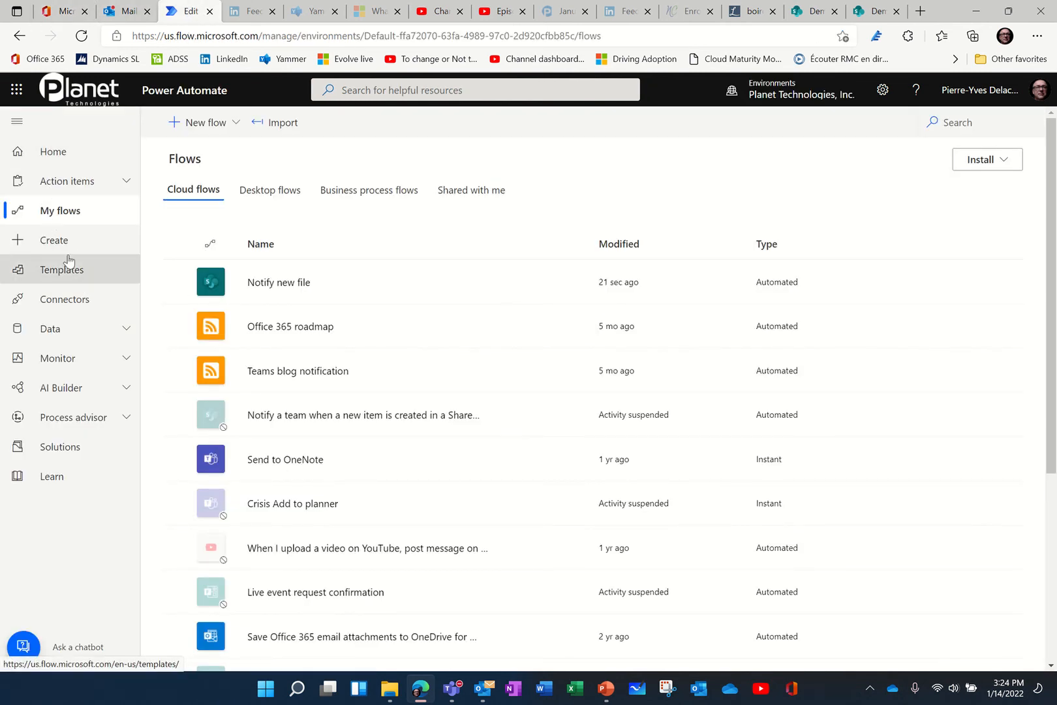
click(74, 279)
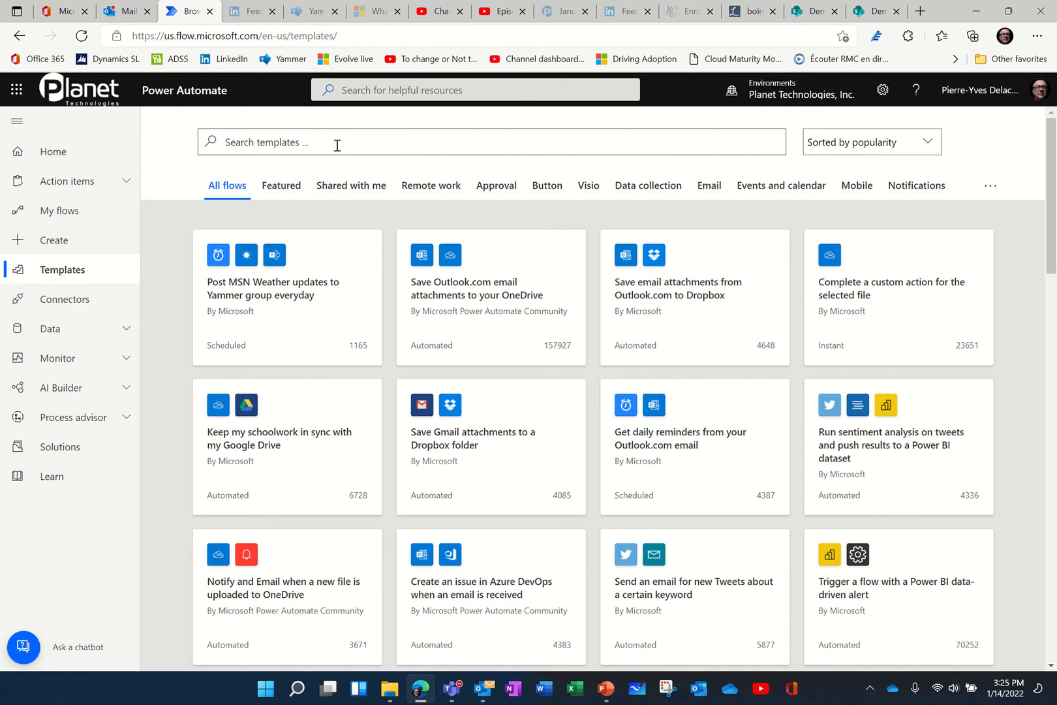
Search the flow templates for "teams document added"
click(337, 145)
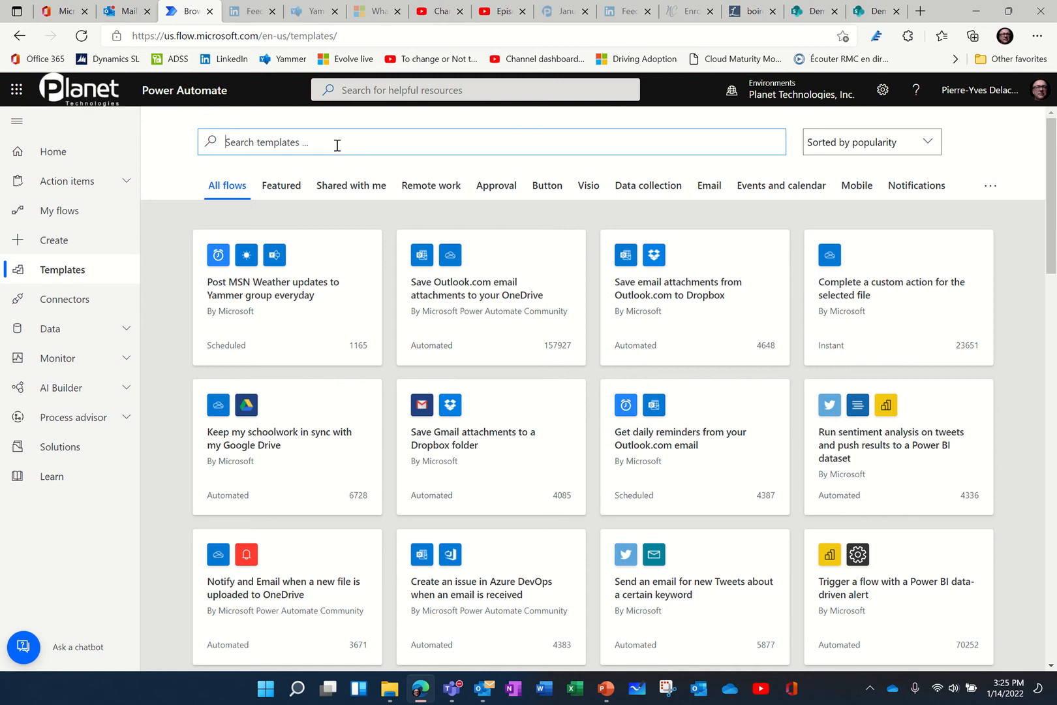
text(teams document added)
key(Return)
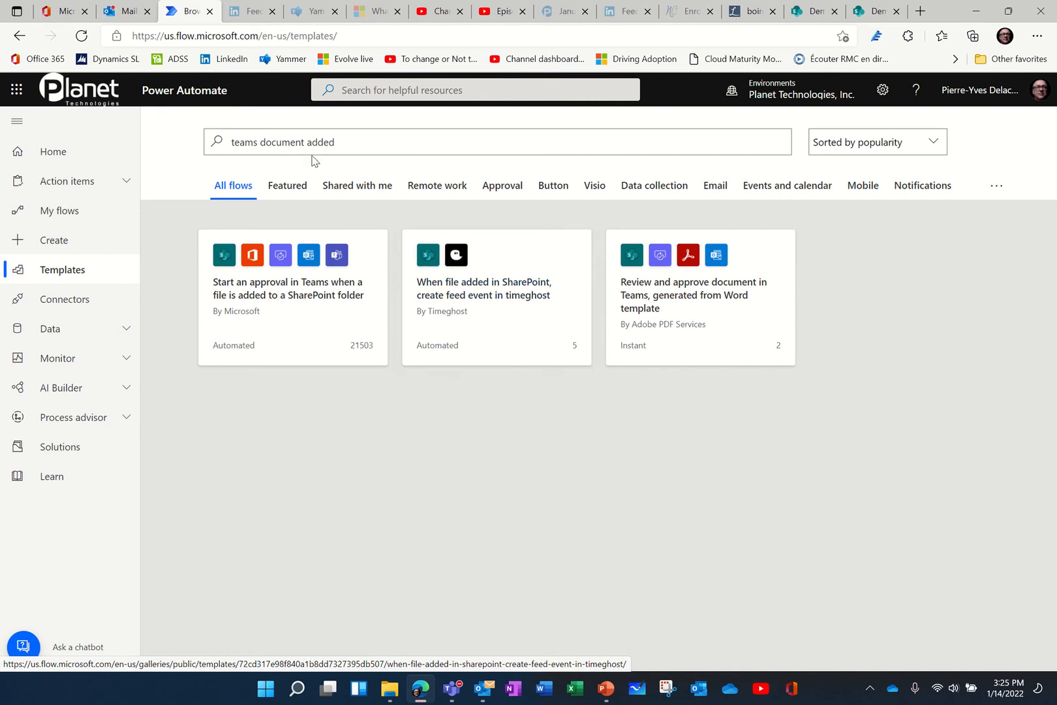
Shorten the template search to "teams document" and browse the matching flow templates
click(342, 141)
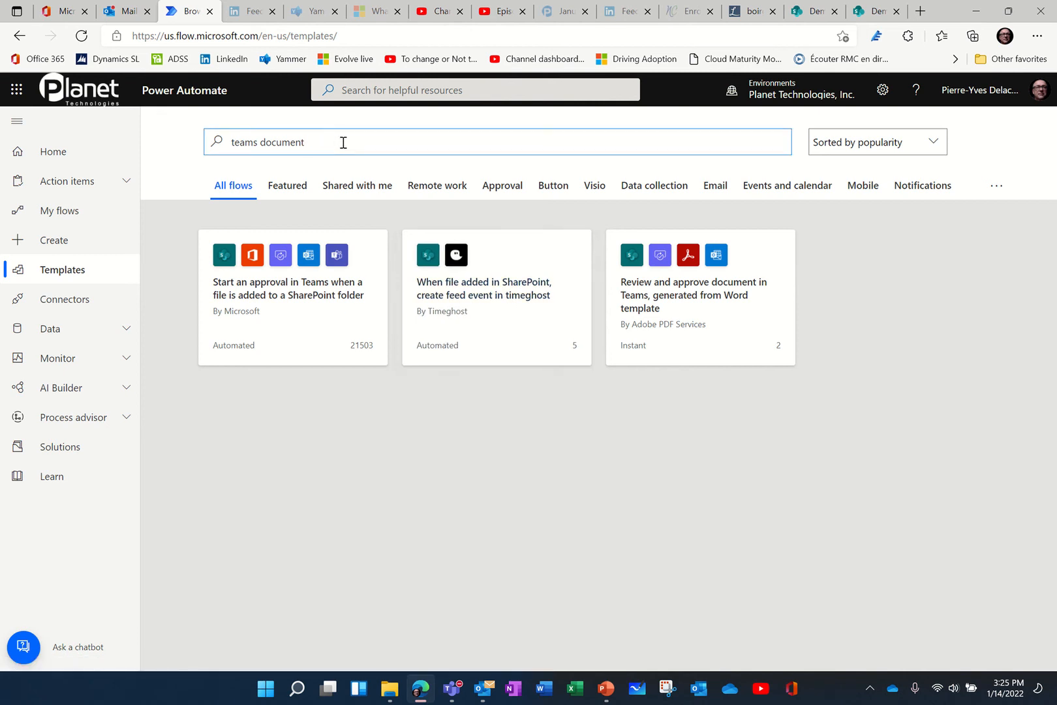
key(Return)
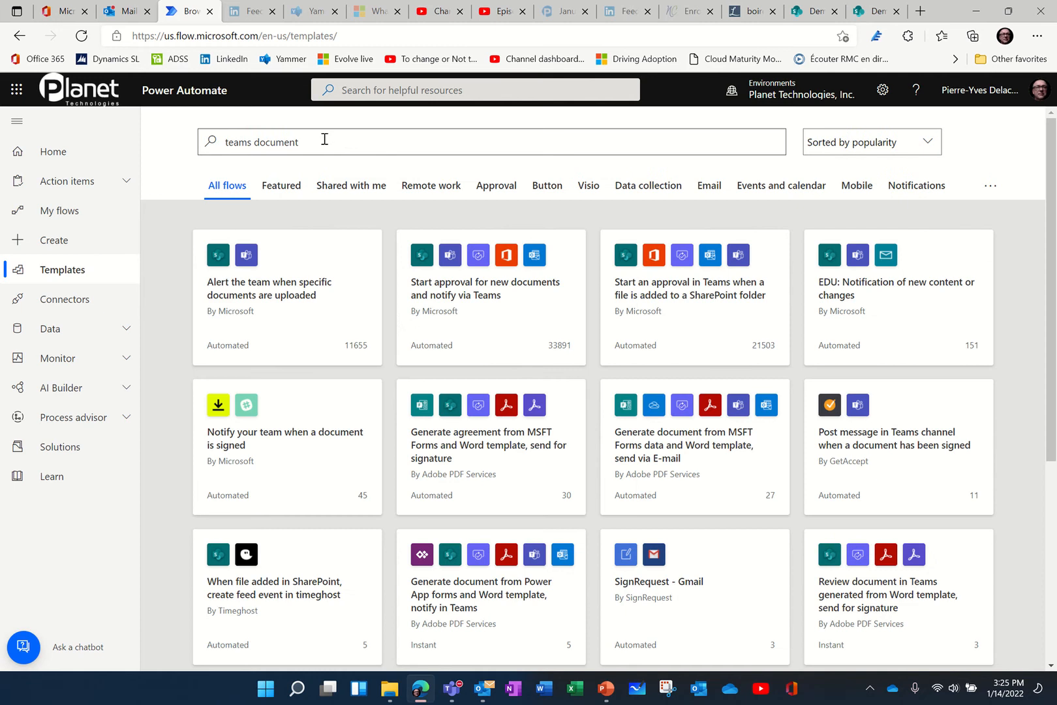
scroll(434, 332, down, 2)
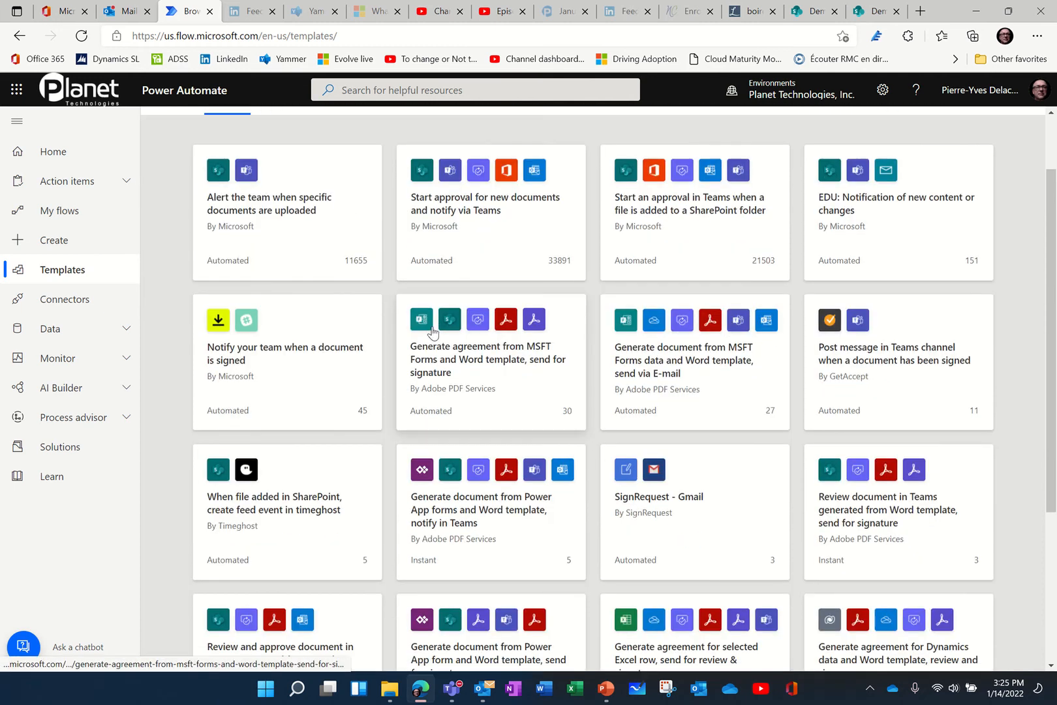
scroll(433, 332, down, 3)
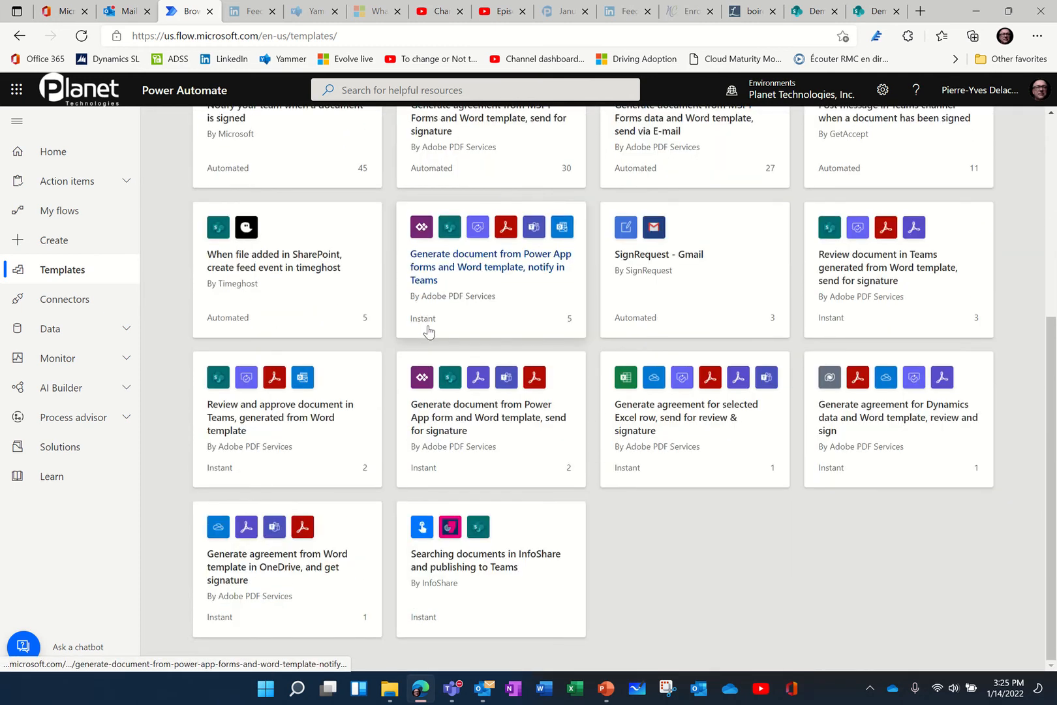
scroll(400, 335, up, 5)
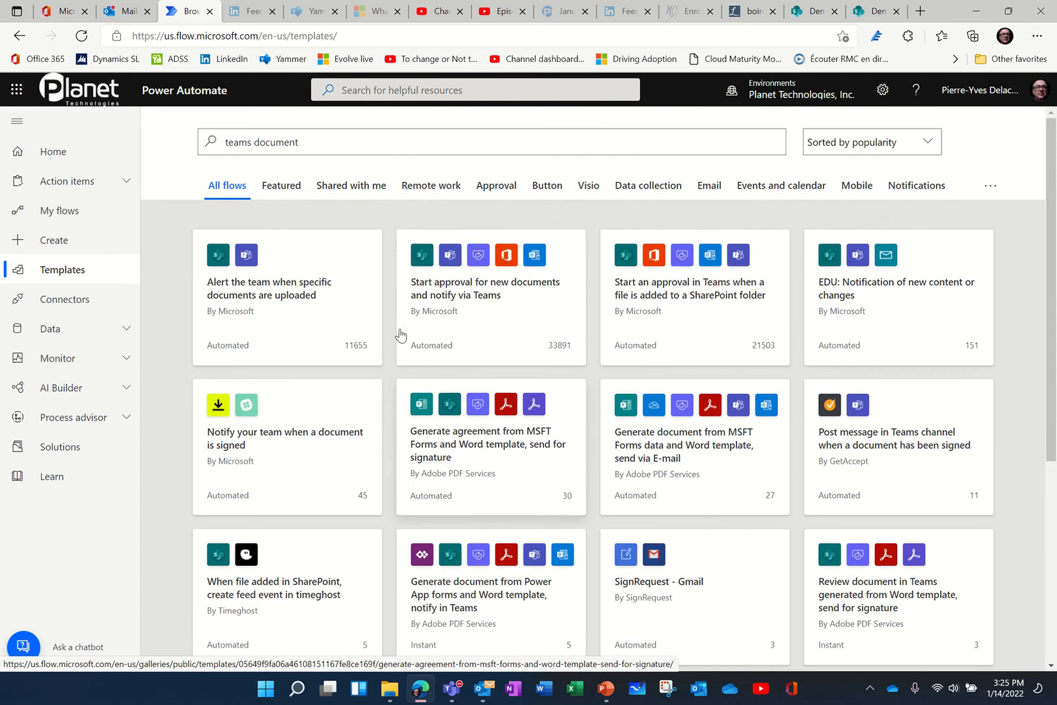
Replace "document" in the template search so that it looks for "teams added upload"
double_click(278, 142)
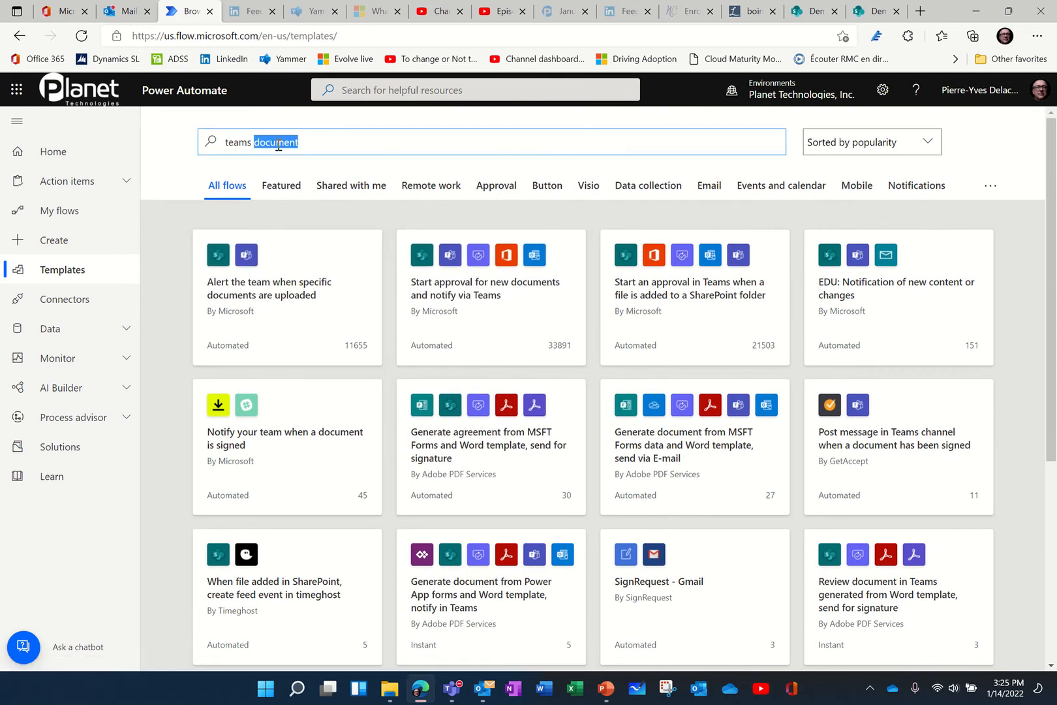
text(added uploa)
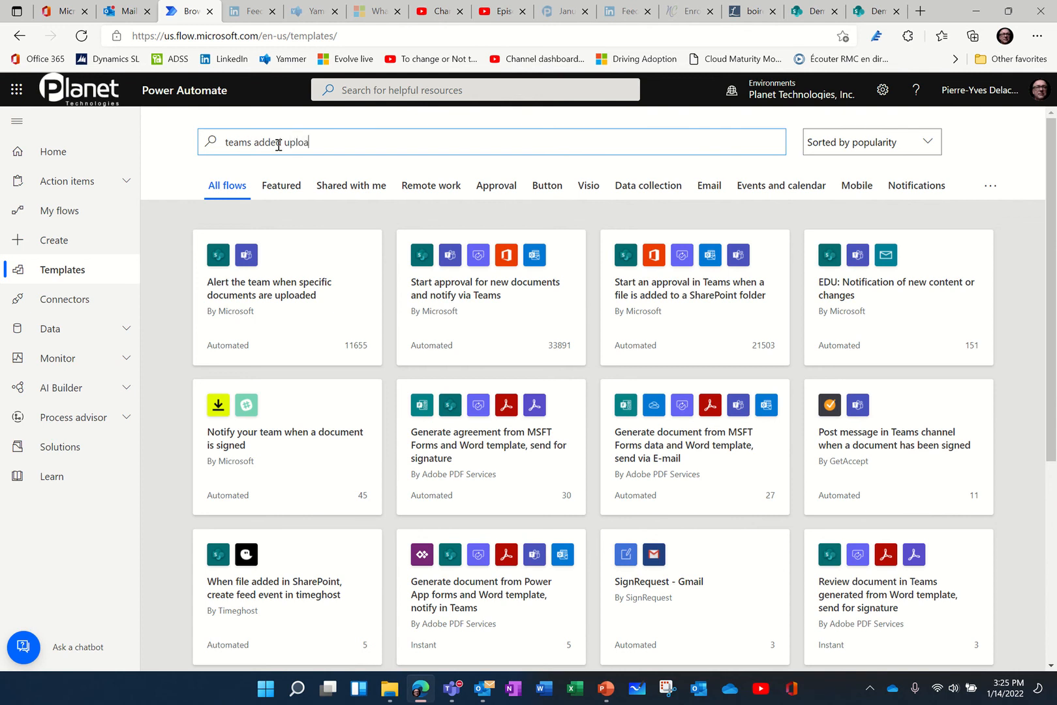
text(d)
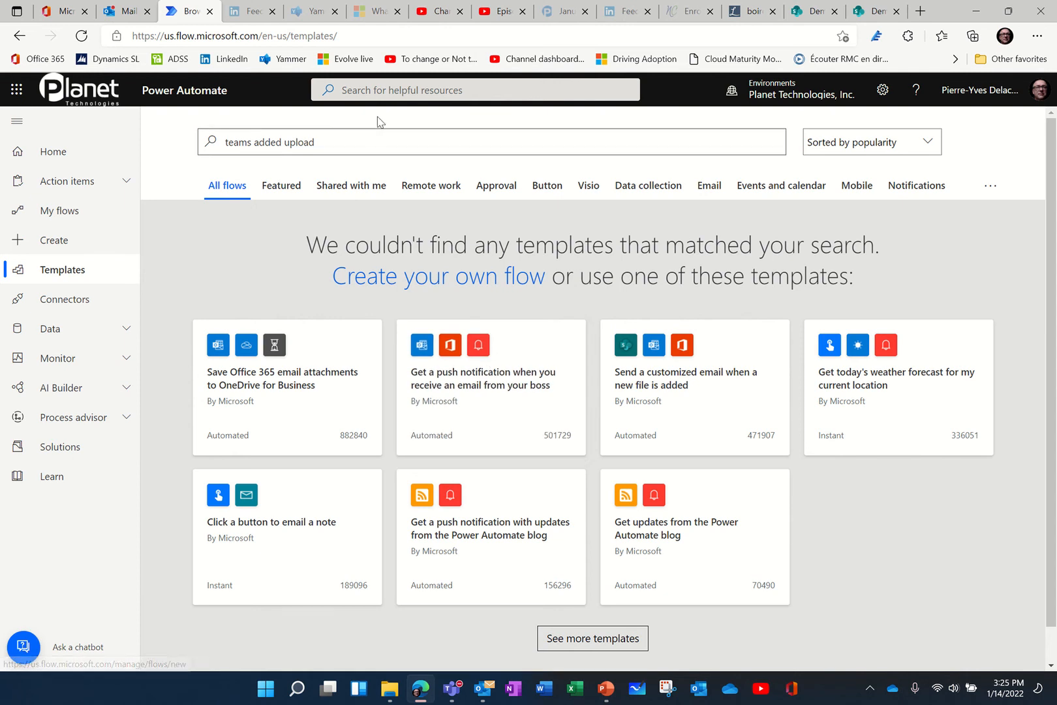
Shorten the template search to "teams" and browse the matching flow templates for one that notifies a team about added SharePoint files
drag(330, 142, 259, 143)
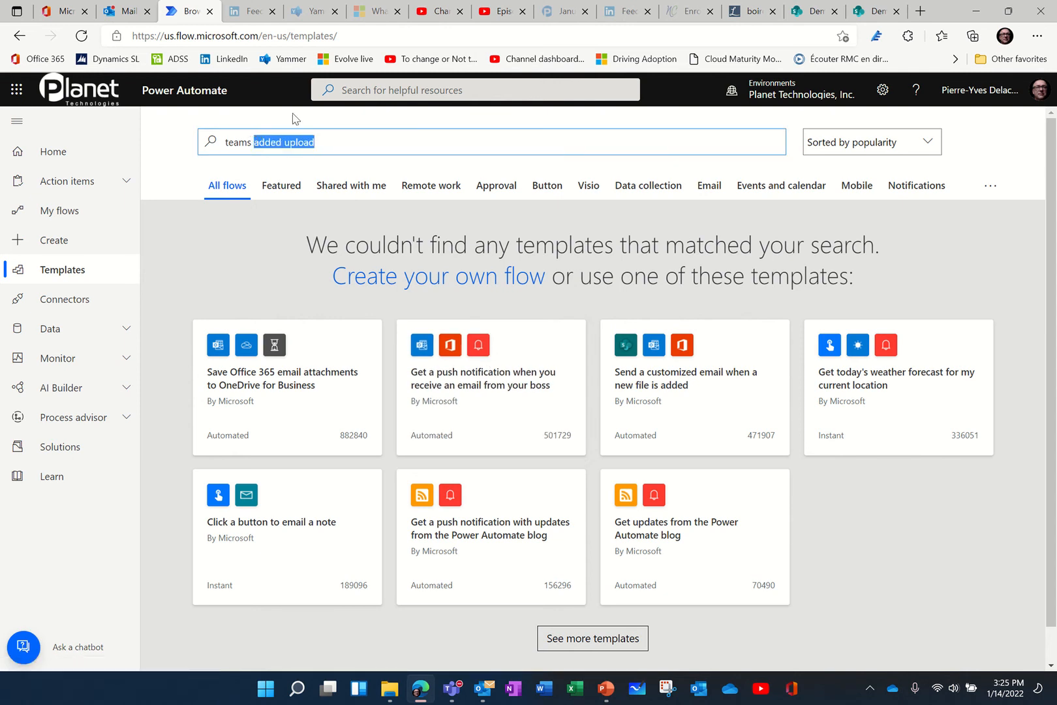
key(BackSpace)
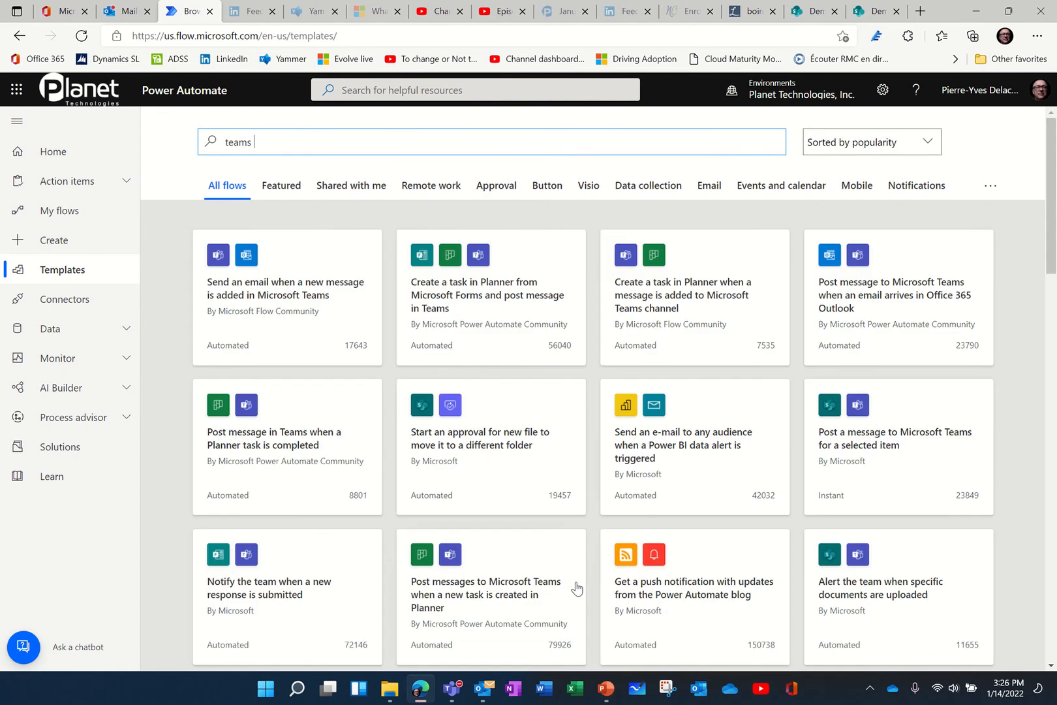
scroll(496, 458, down, 3)
scroll(490, 457, down, 3)
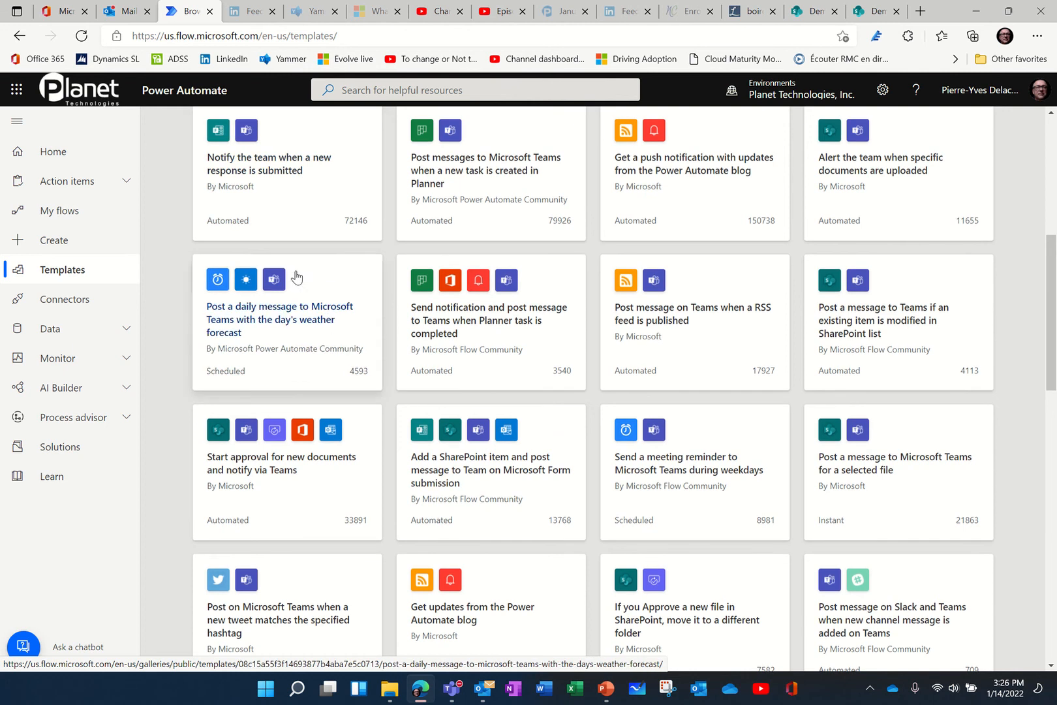
scroll(356, 405, down, 5)
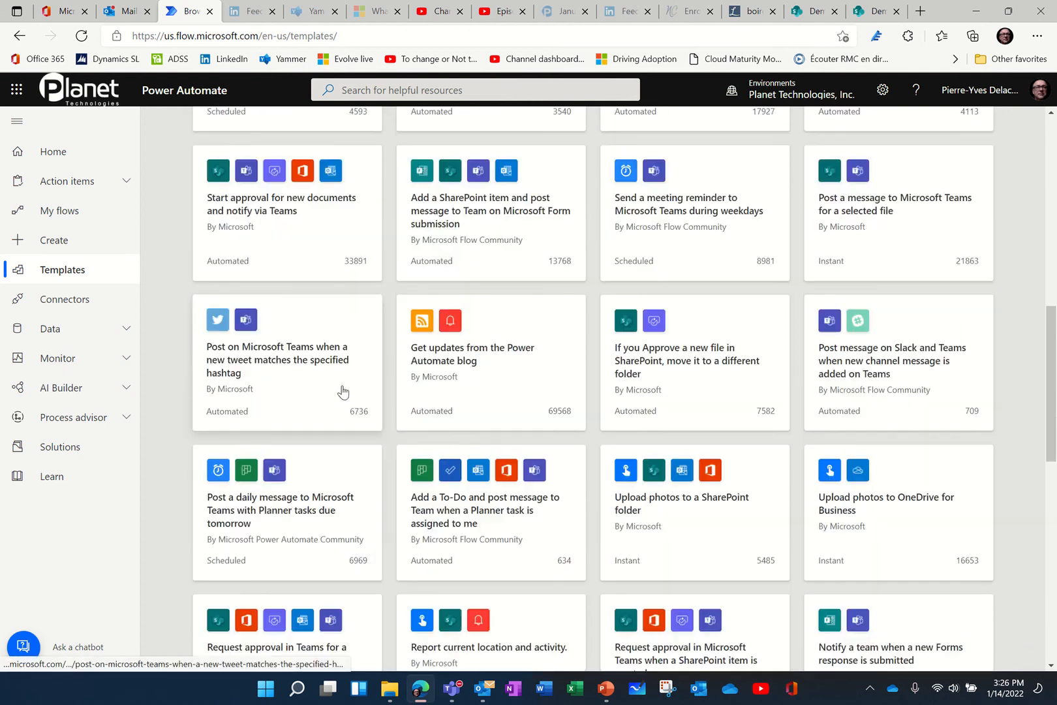
scroll(343, 395, down, 3)
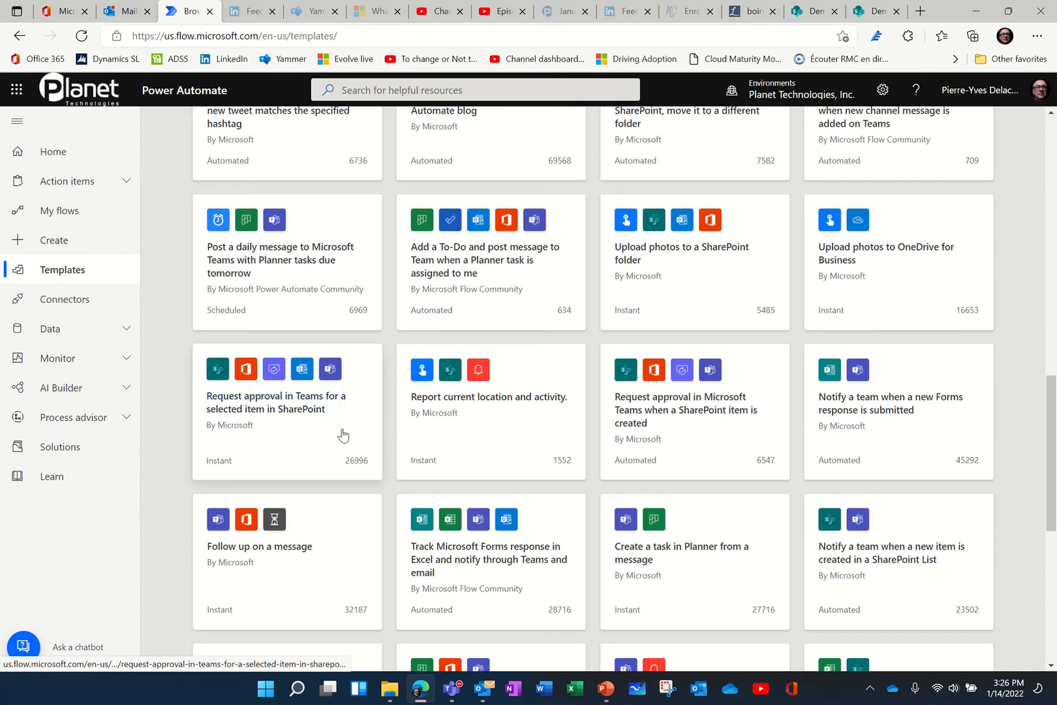
scroll(485, 465, down, 3)
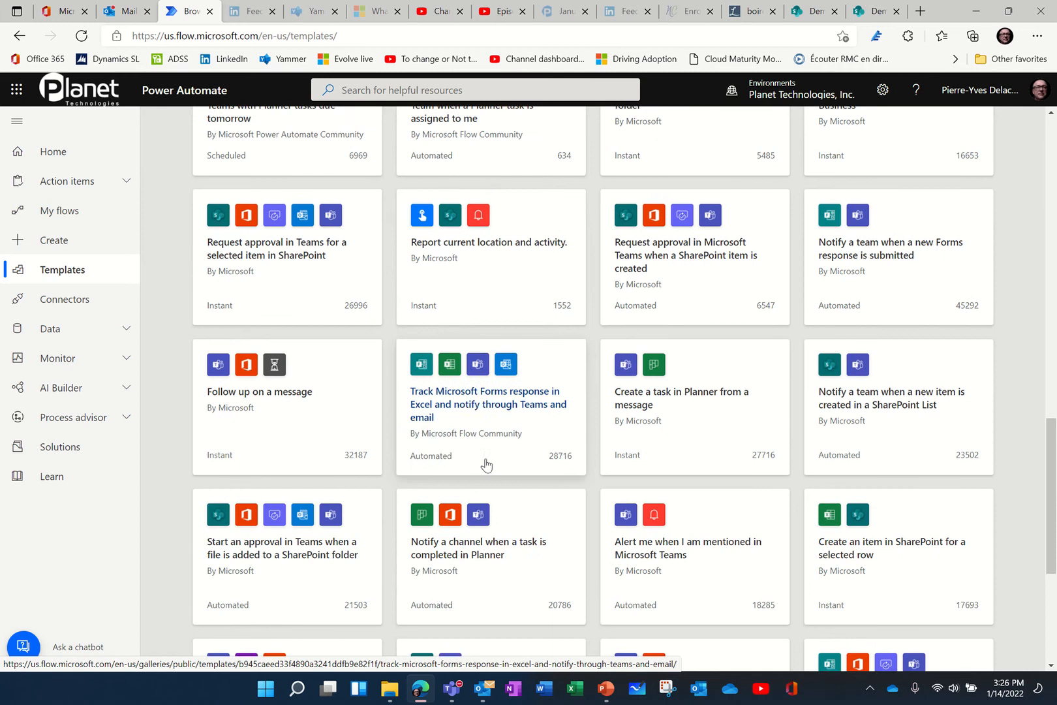
scroll(483, 461, down, 4)
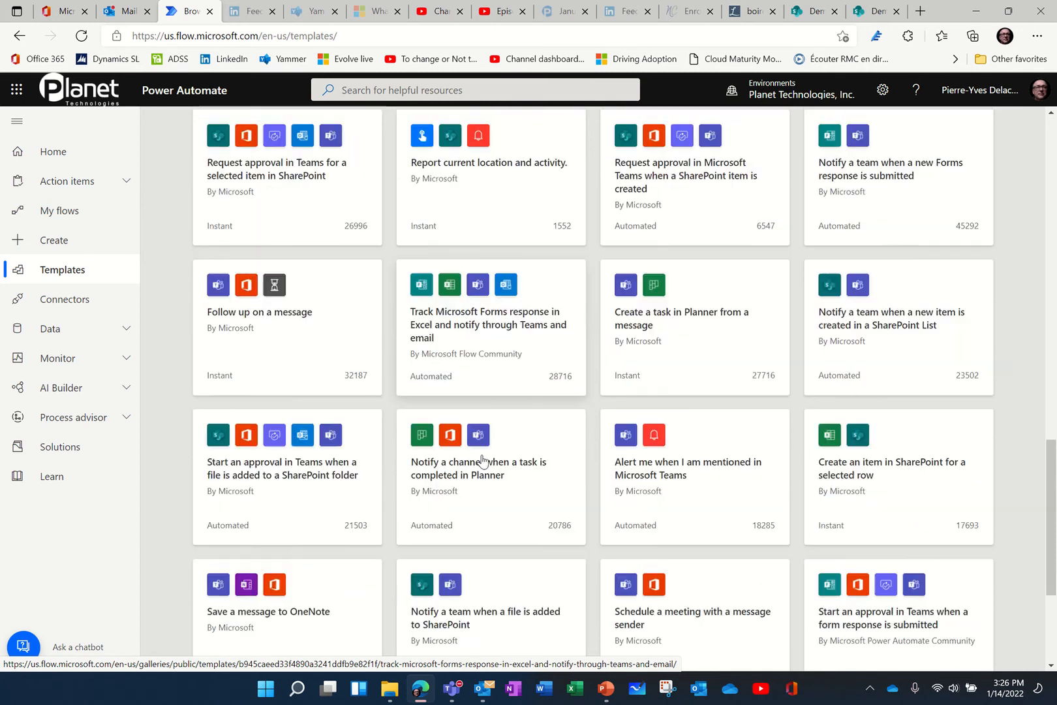
scroll(483, 461, down, 1)
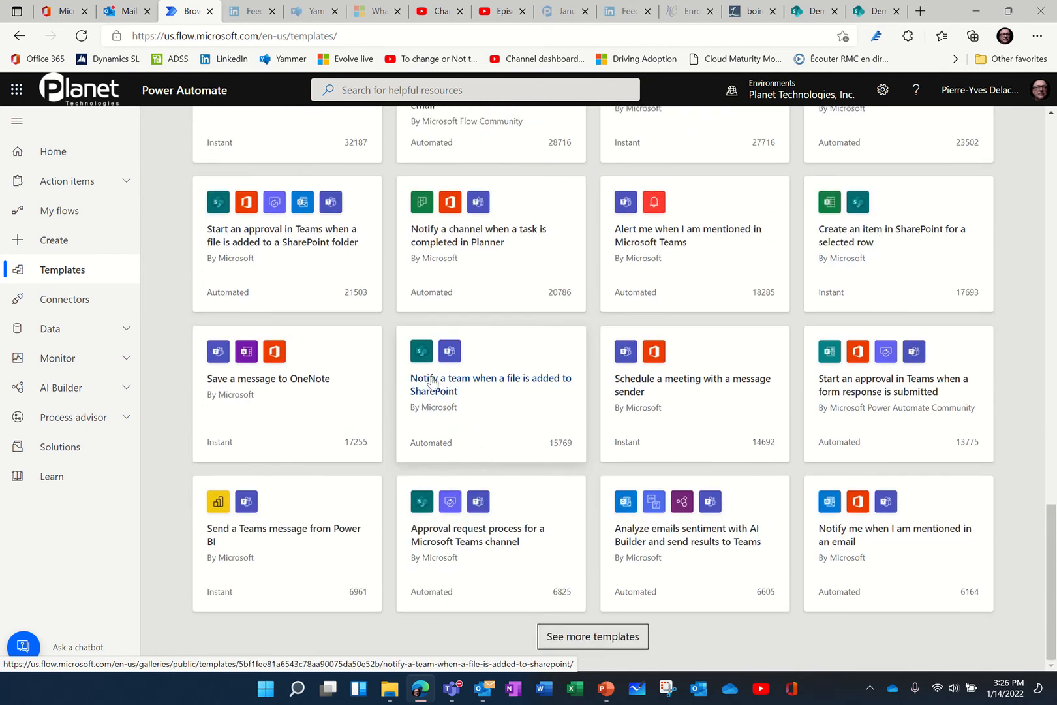
Open the "Notify a team when a file is added to SharePoint" template and continue to its setup form
click(525, 383)
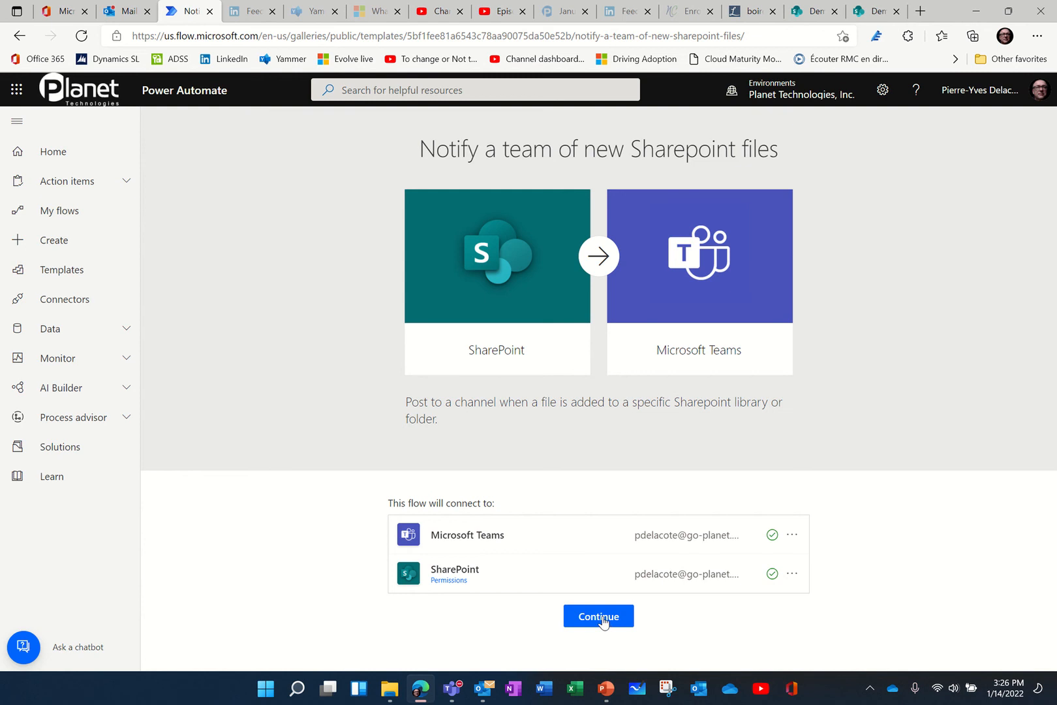
click(601, 617)
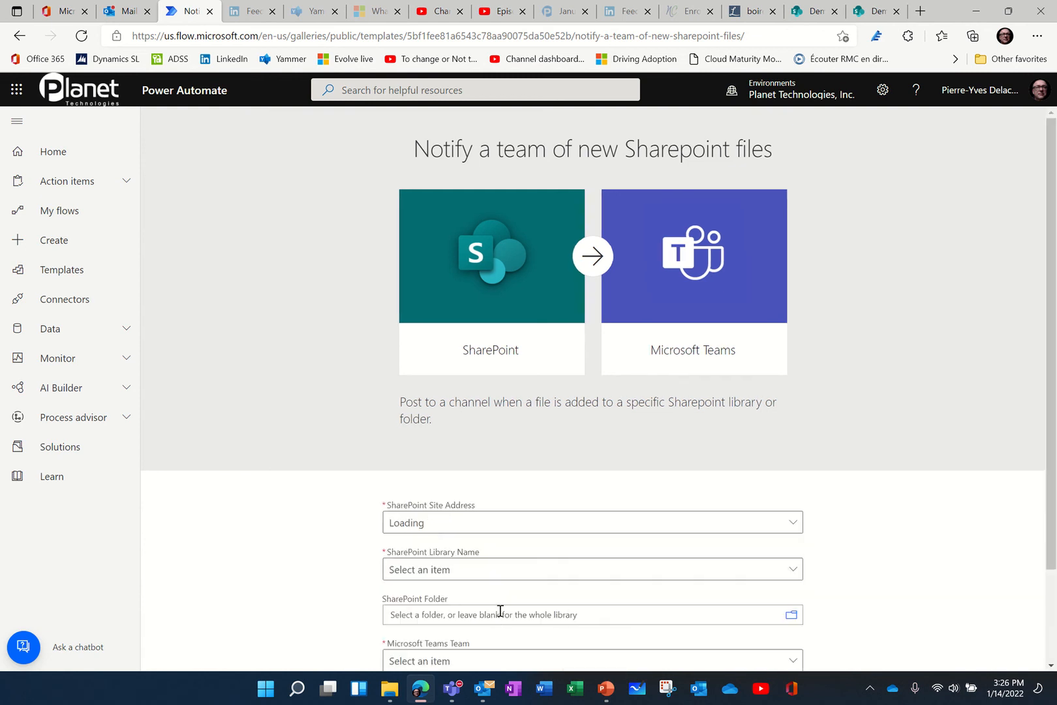
scroll(603, 537, down, 2)
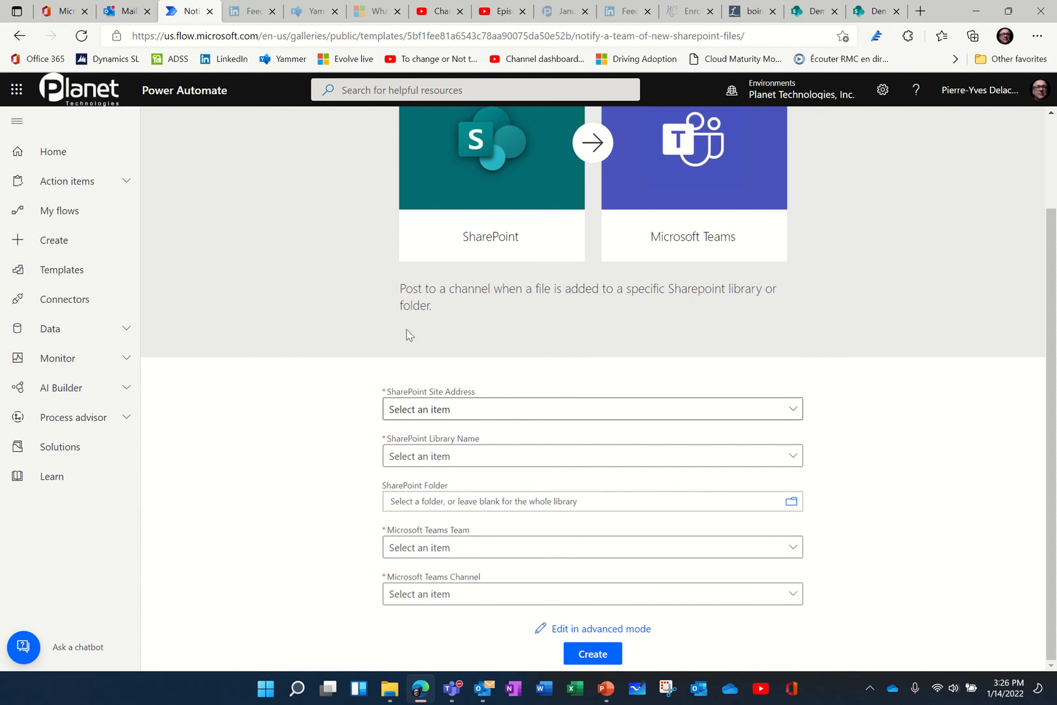
click(872, 20)
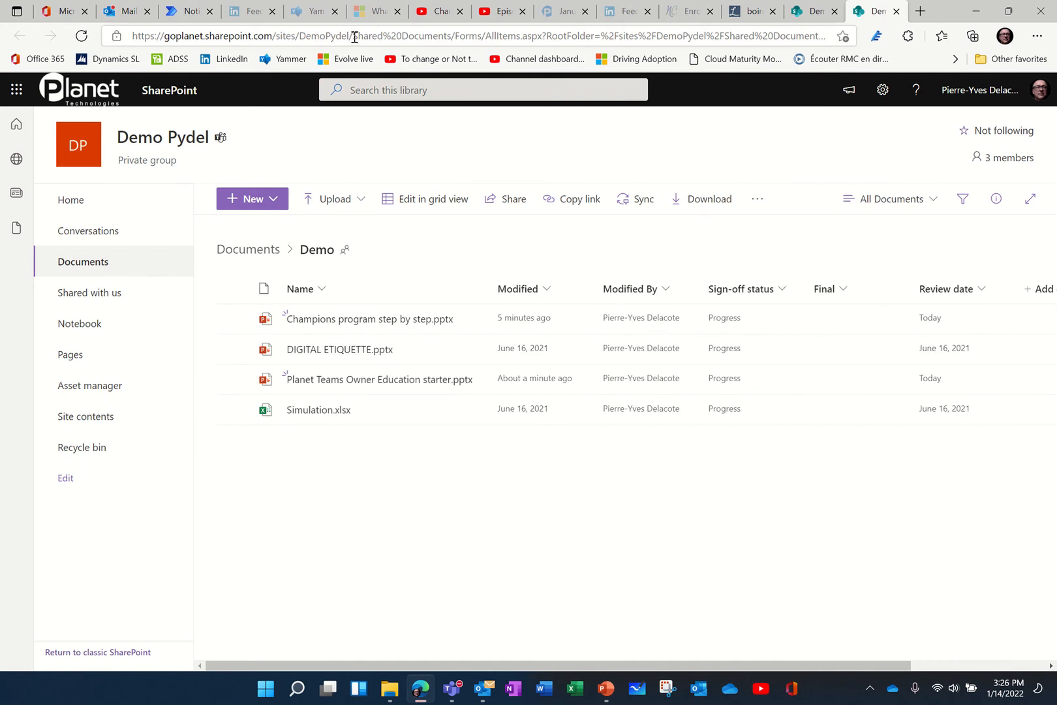
drag(354, 38, 131, 37)
key(ctrl+c)
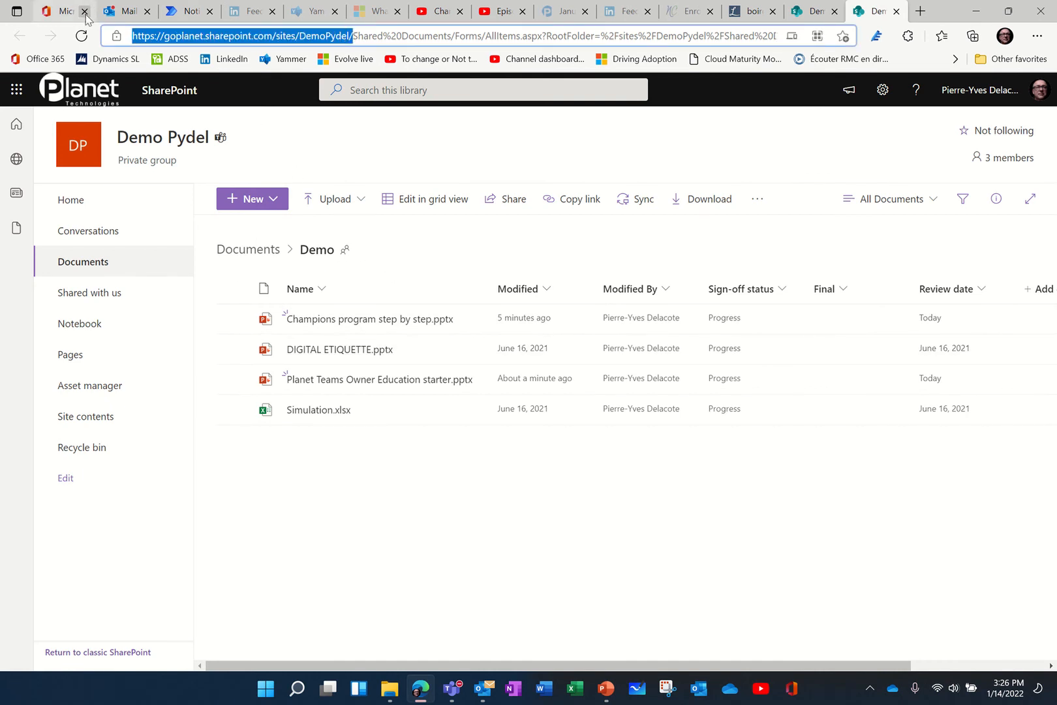
click(182, 14)
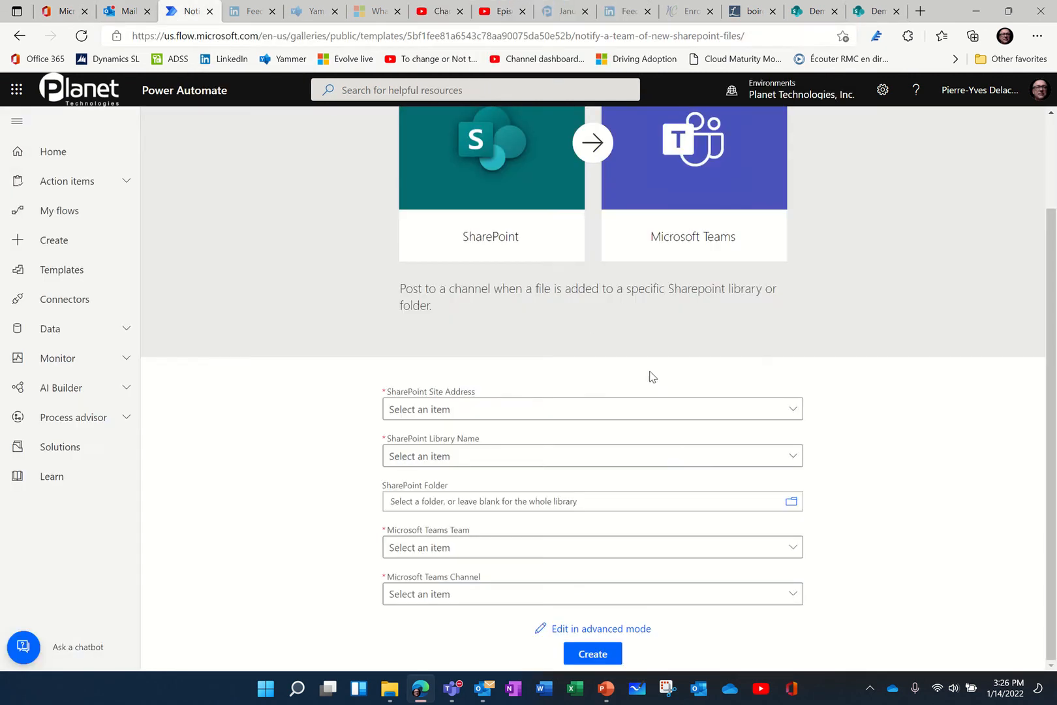
click(512, 411)
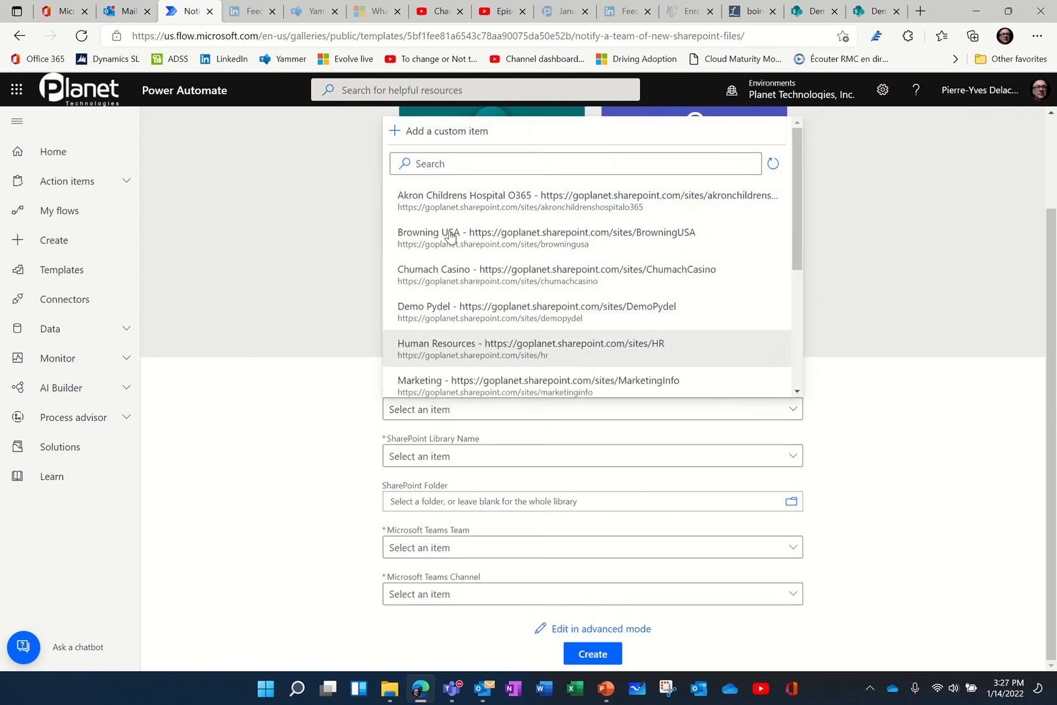
click(440, 167)
key(ctrl+v)
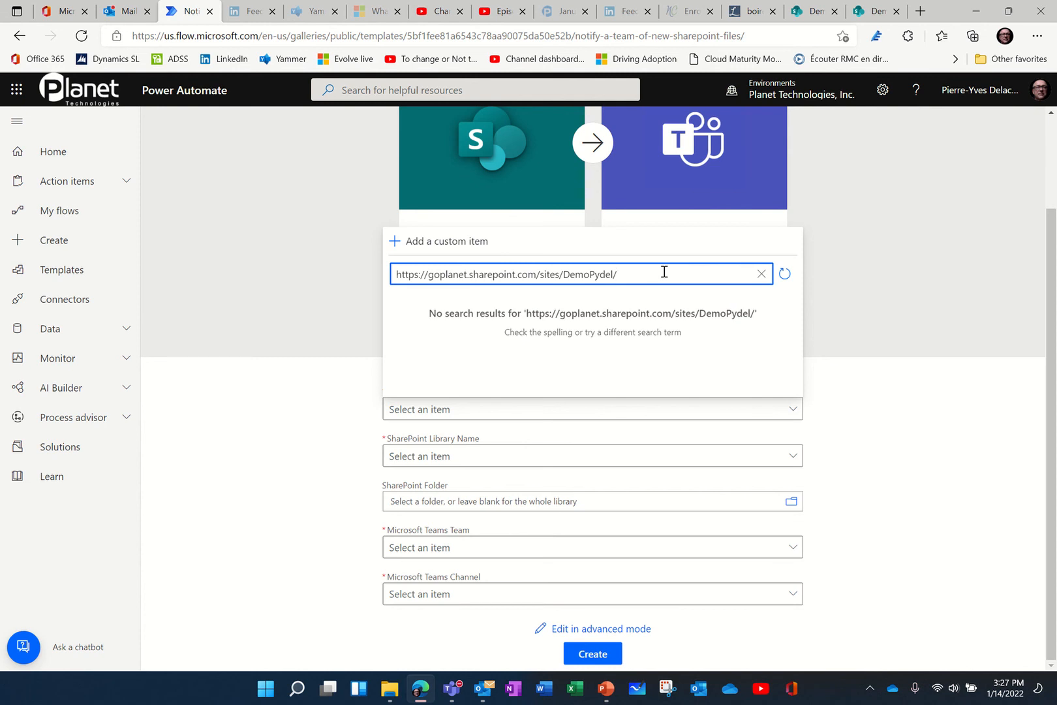
key(BackSpace)
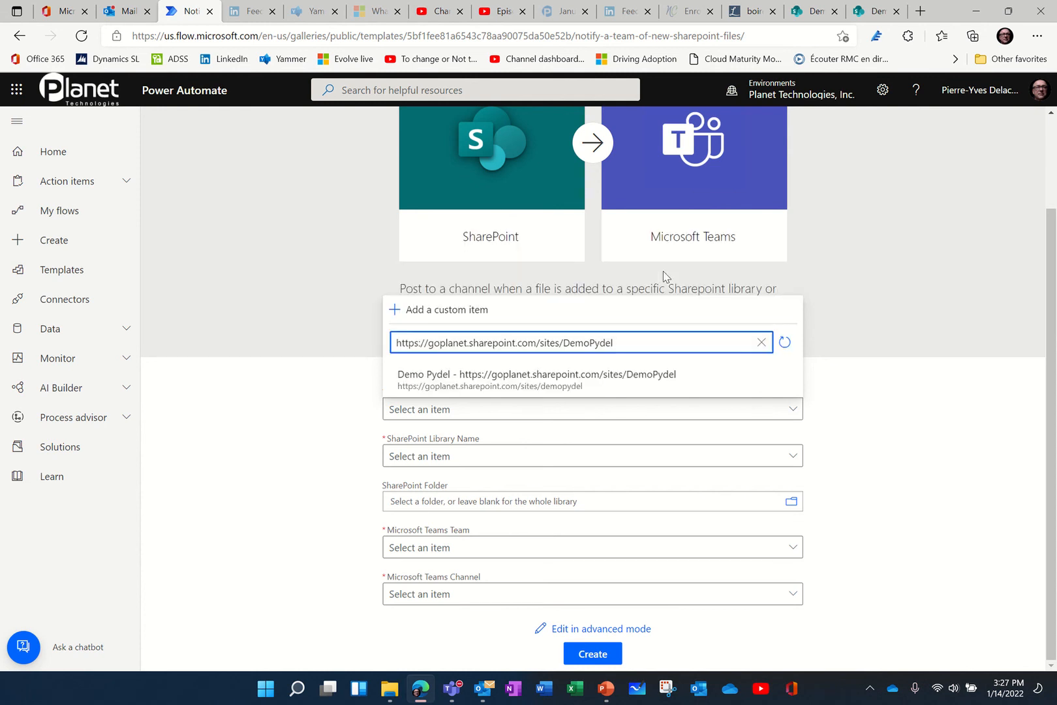
click(682, 374)
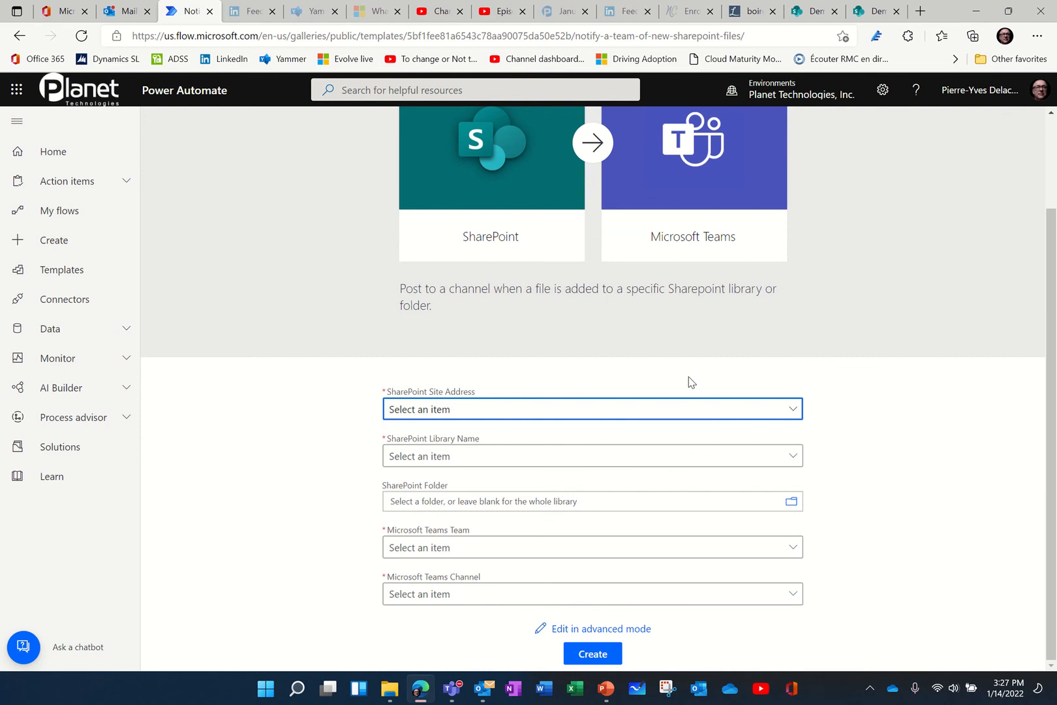
Open the SharePoint Library Name choices and compare them with the Demo channel's files in SharePoint and Microsoft Teams
click(553, 460)
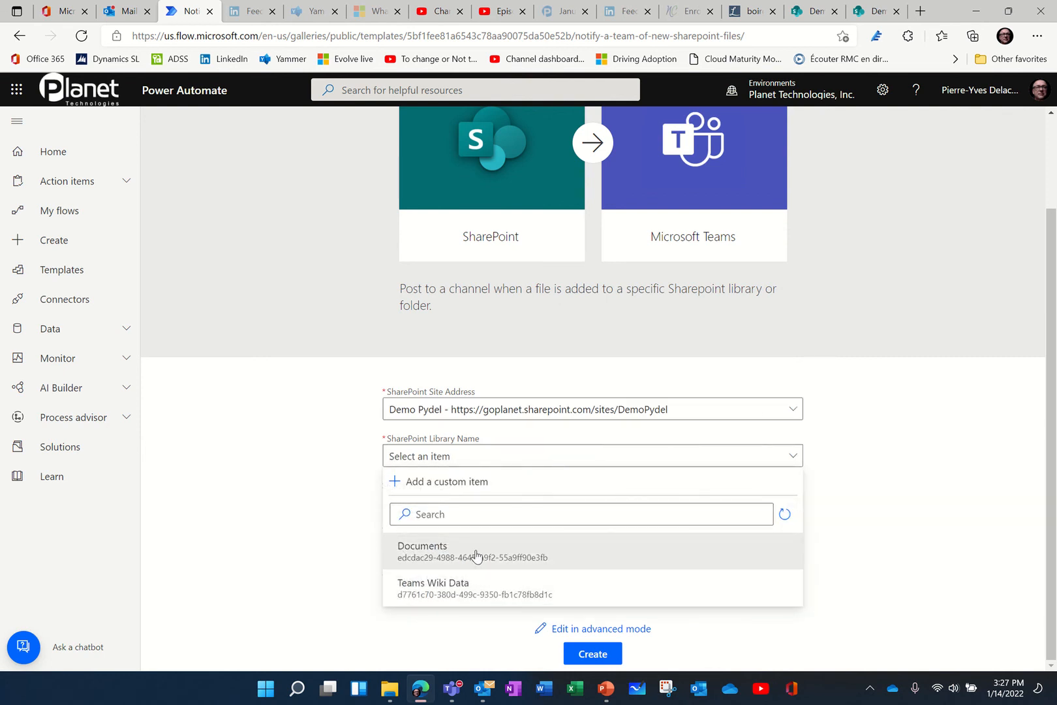
click(875, 12)
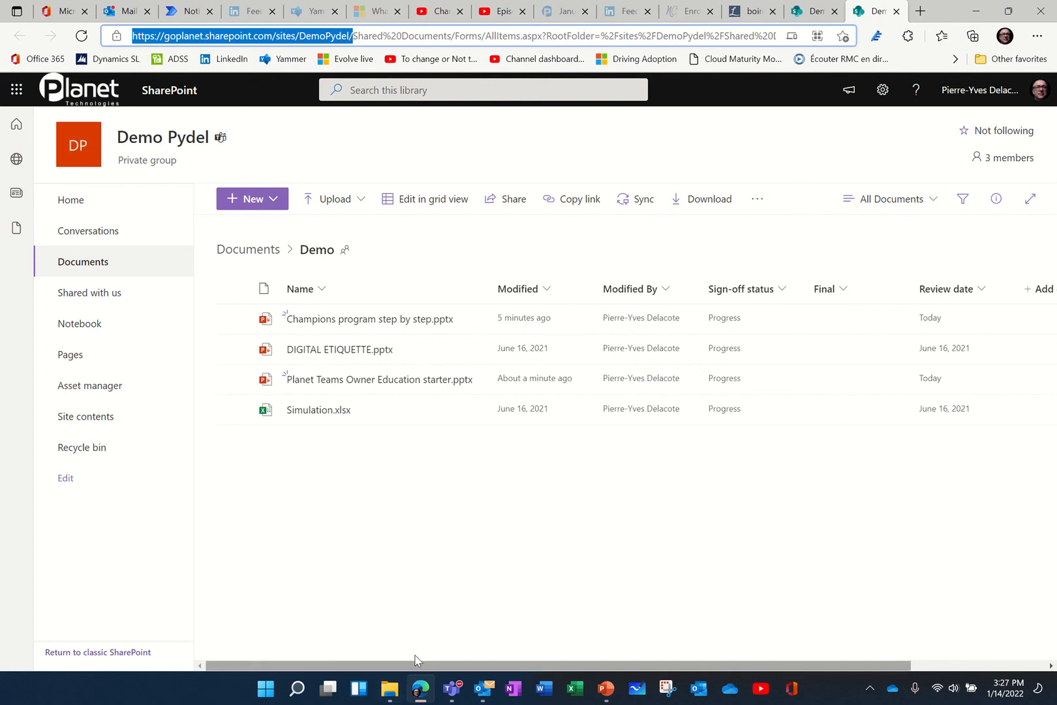
click(452, 687)
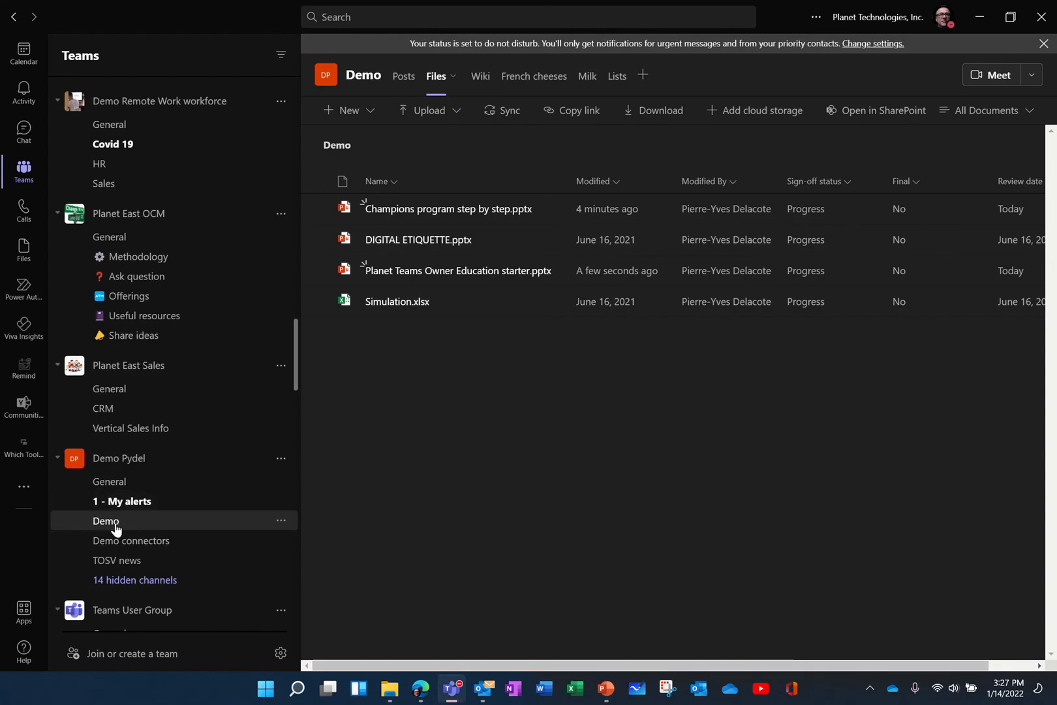
click(980, 16)
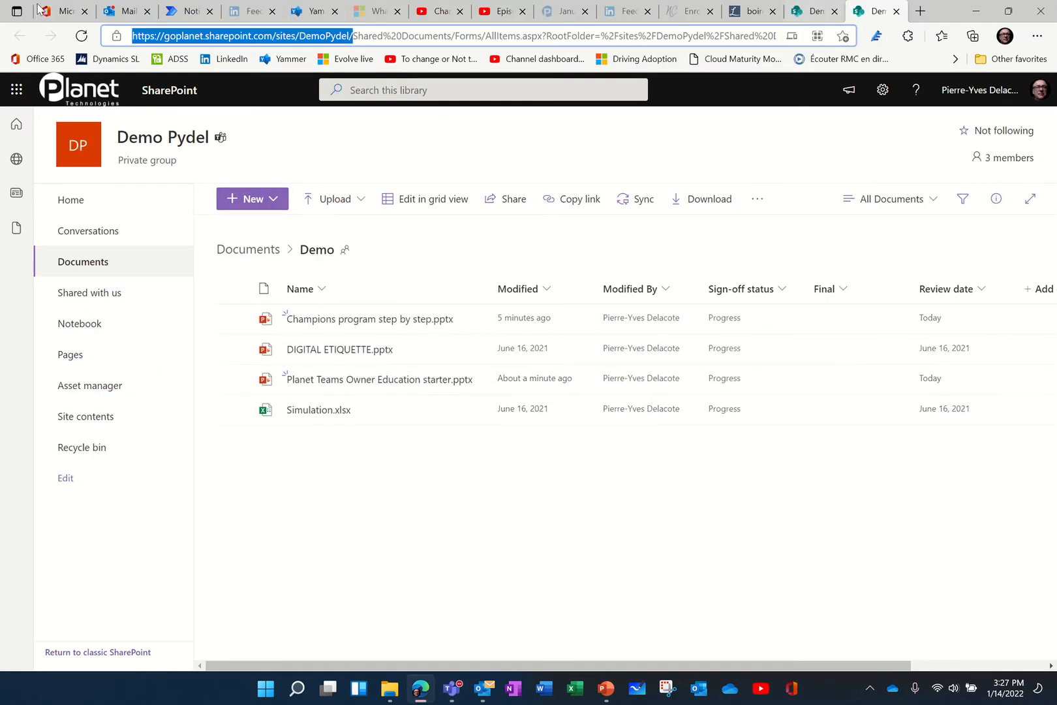
click(189, 15)
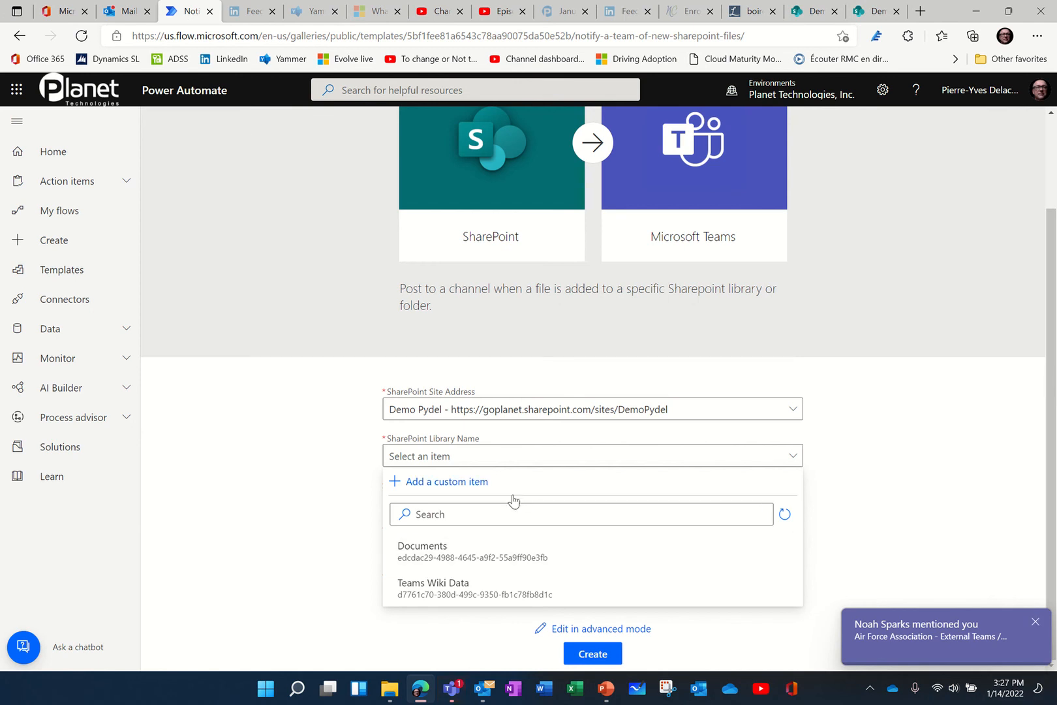
Search the SharePoint library names for "demo"
click(448, 459)
click(448, 457)
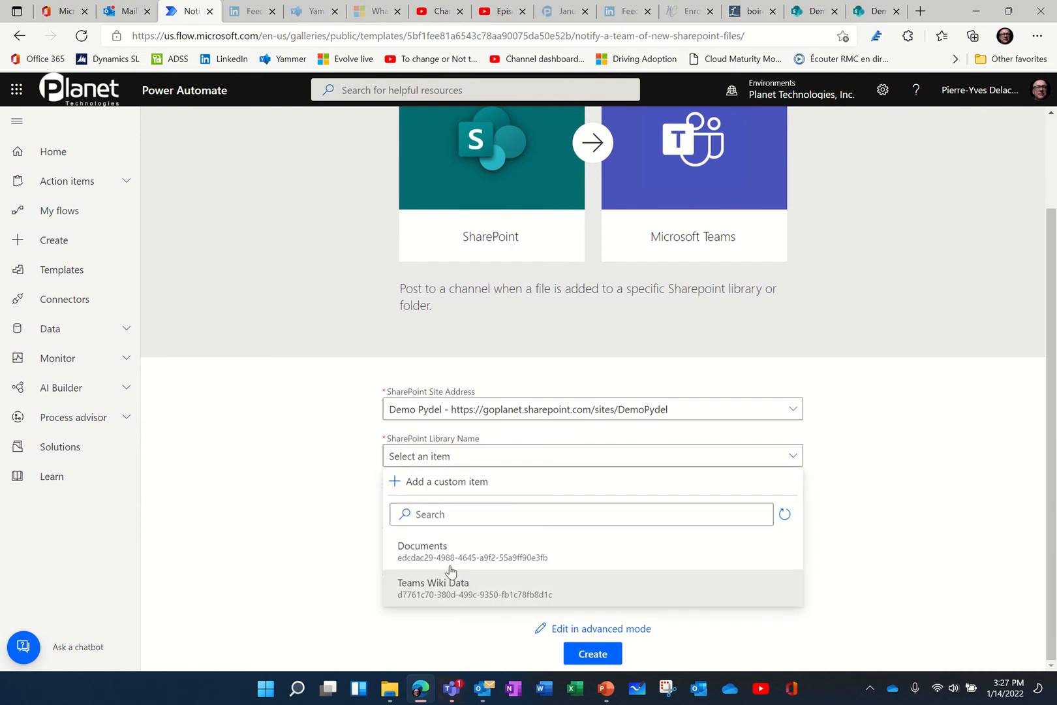
click(442, 513)
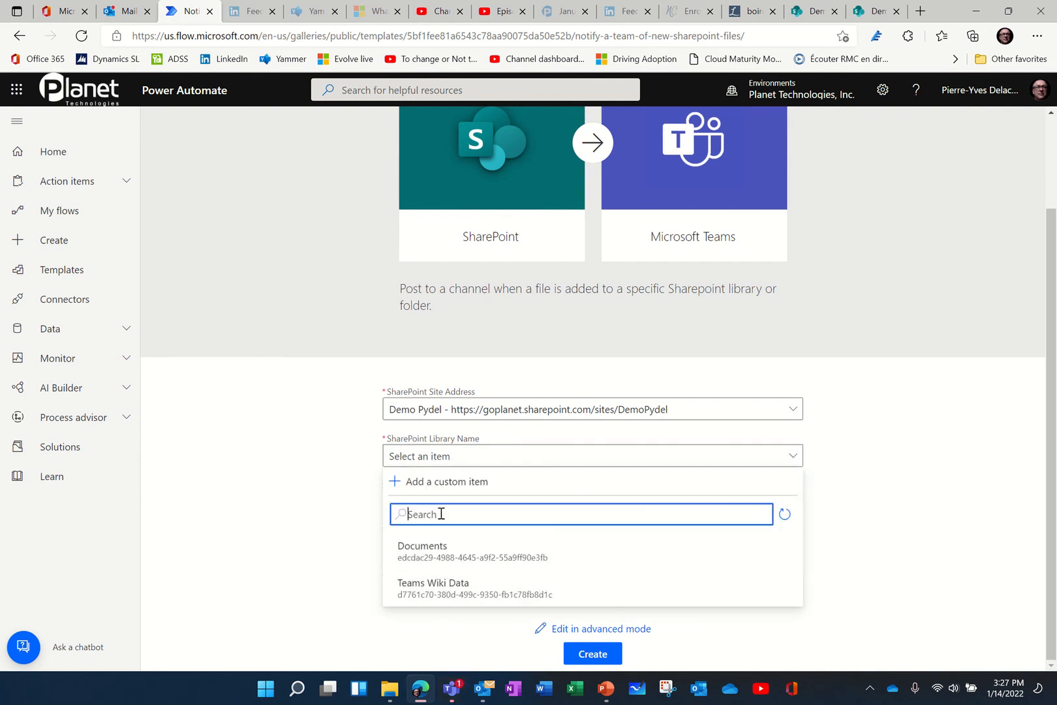
text(demo)
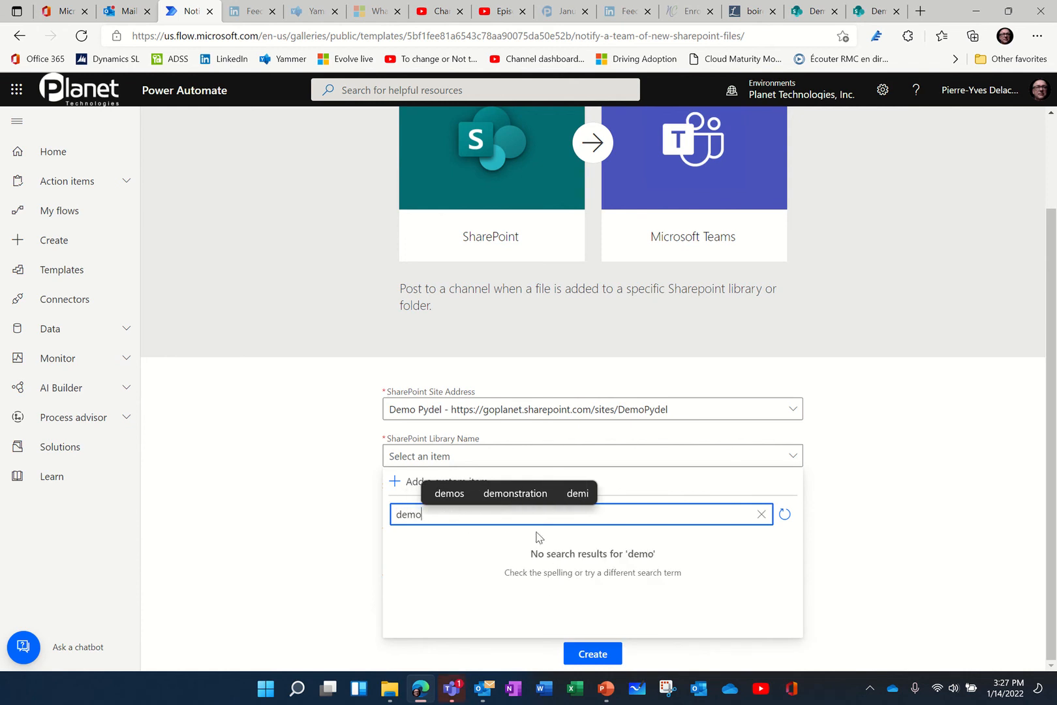
click(506, 564)
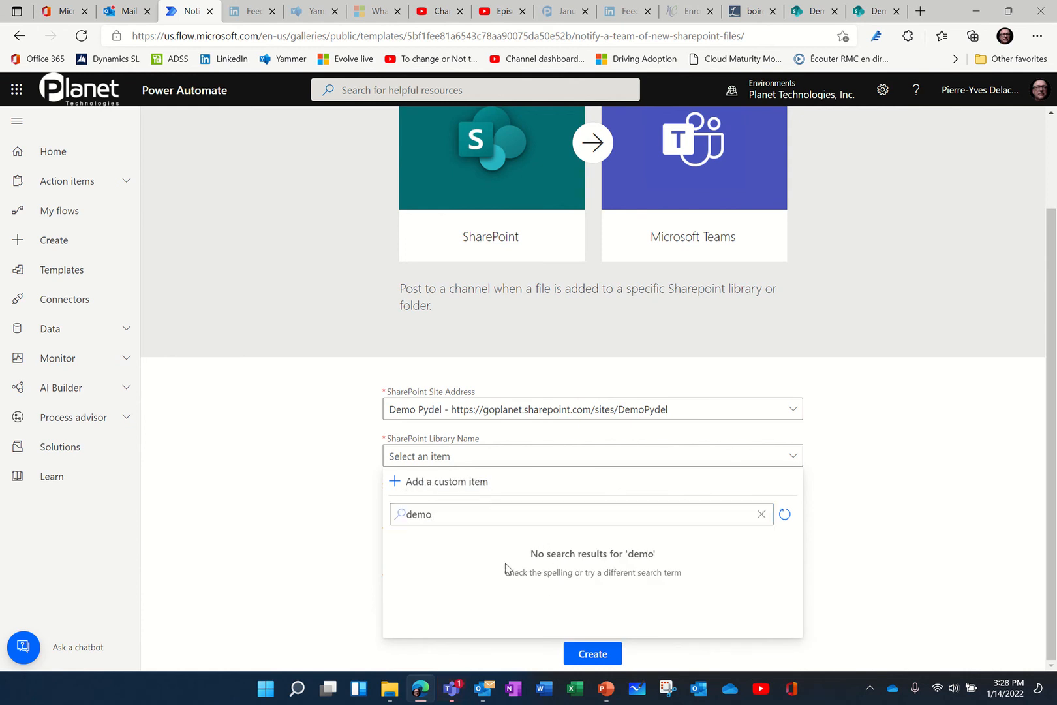
Replace the library search text with "do" and set the SharePoint Library Name to Documents
click(430, 511)
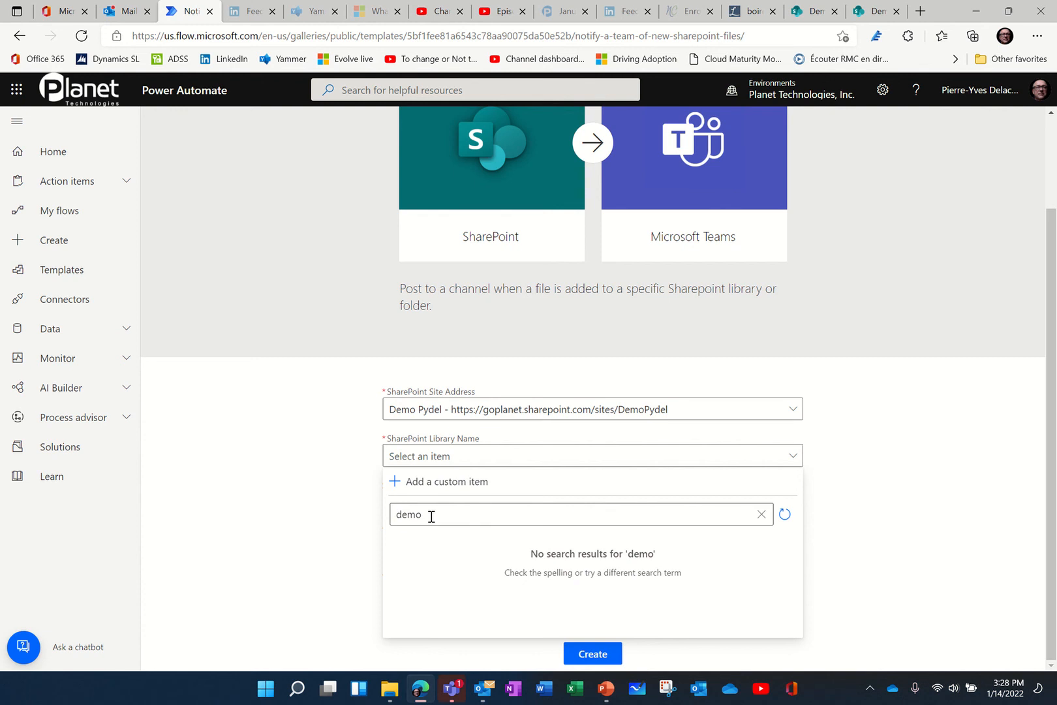
drag(431, 515, 394, 516)
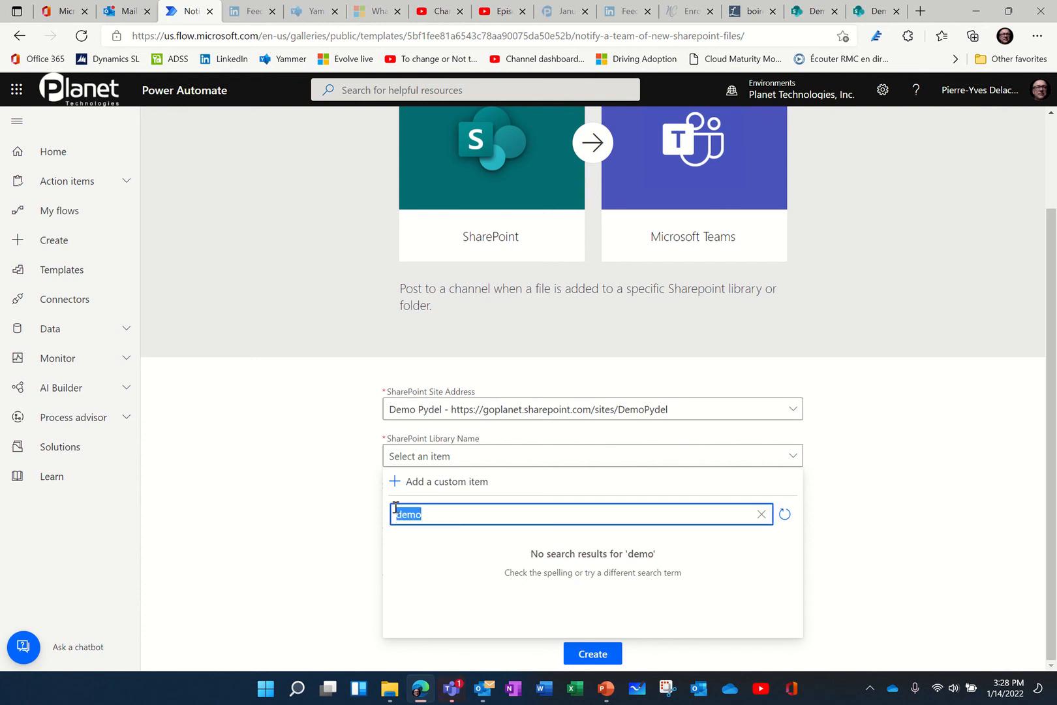
text(do)
click(424, 551)
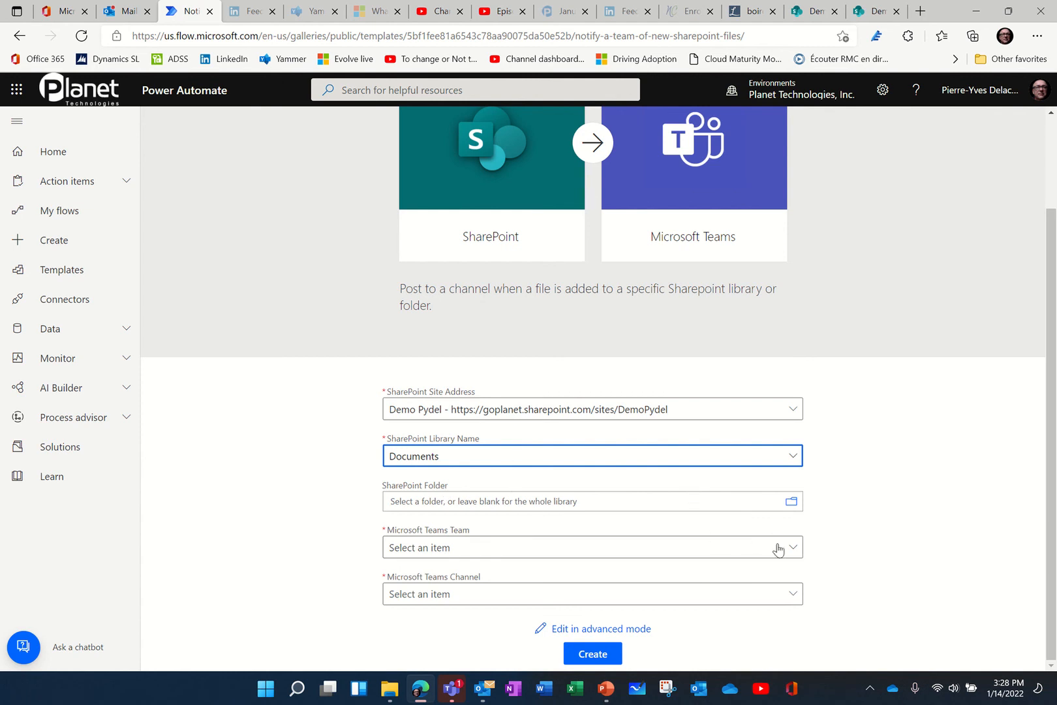
Set the SharePoint Folder to the Demo folder inside Shared Documents
click(793, 504)
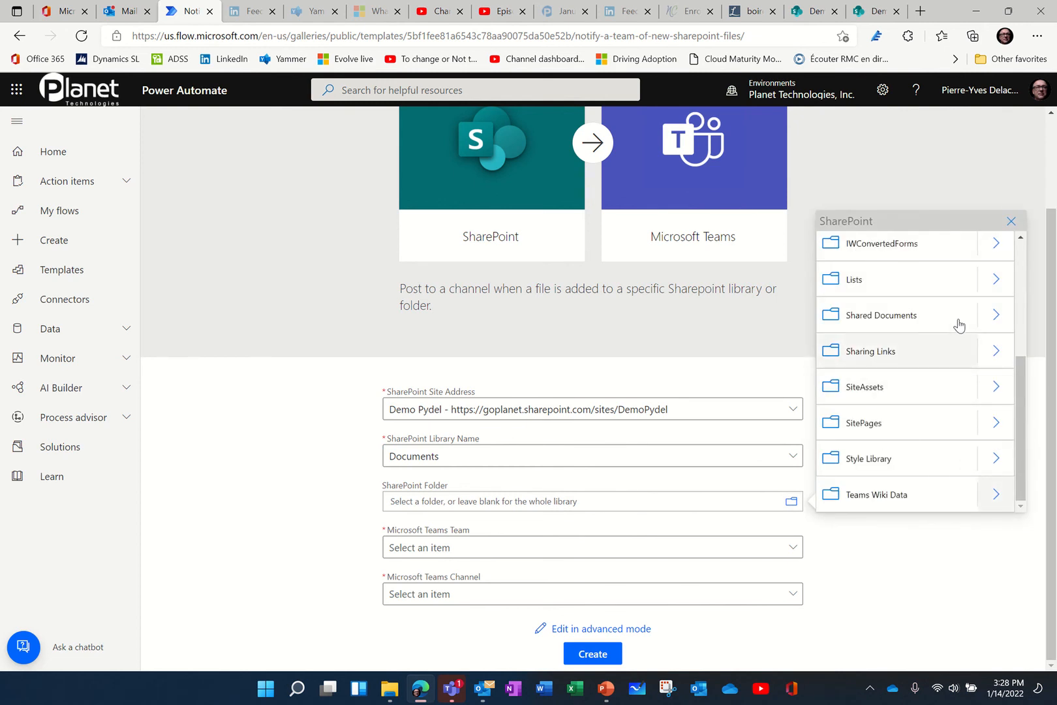
scroll(947, 382, up, 3)
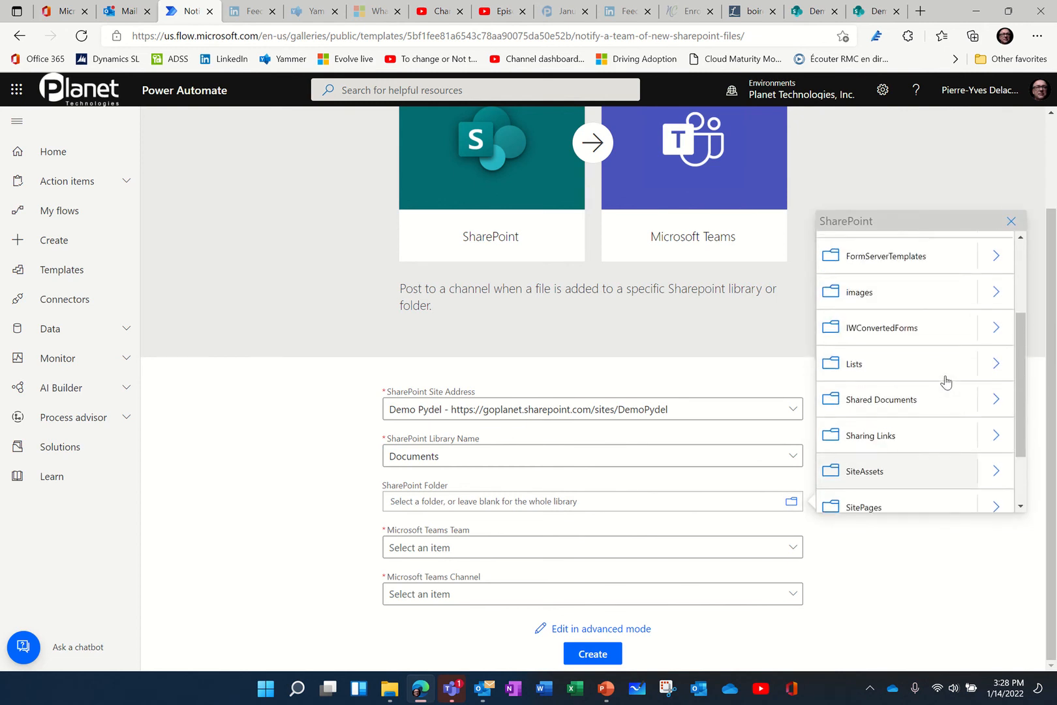
scroll(946, 382, down, 3)
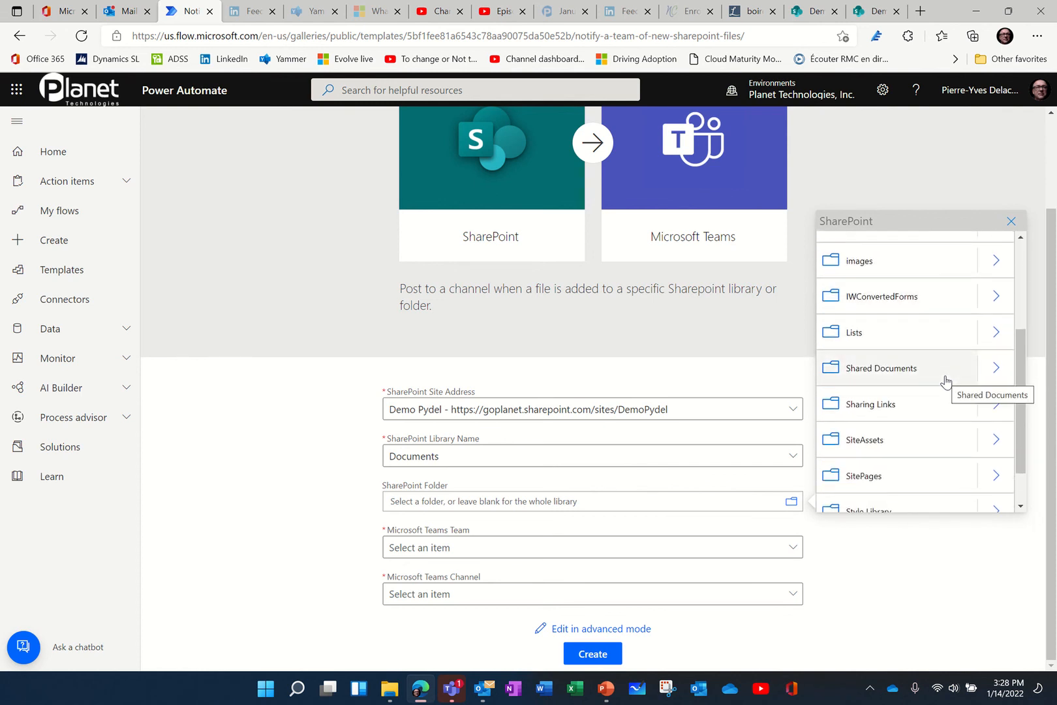
scroll(947, 382, down, 2)
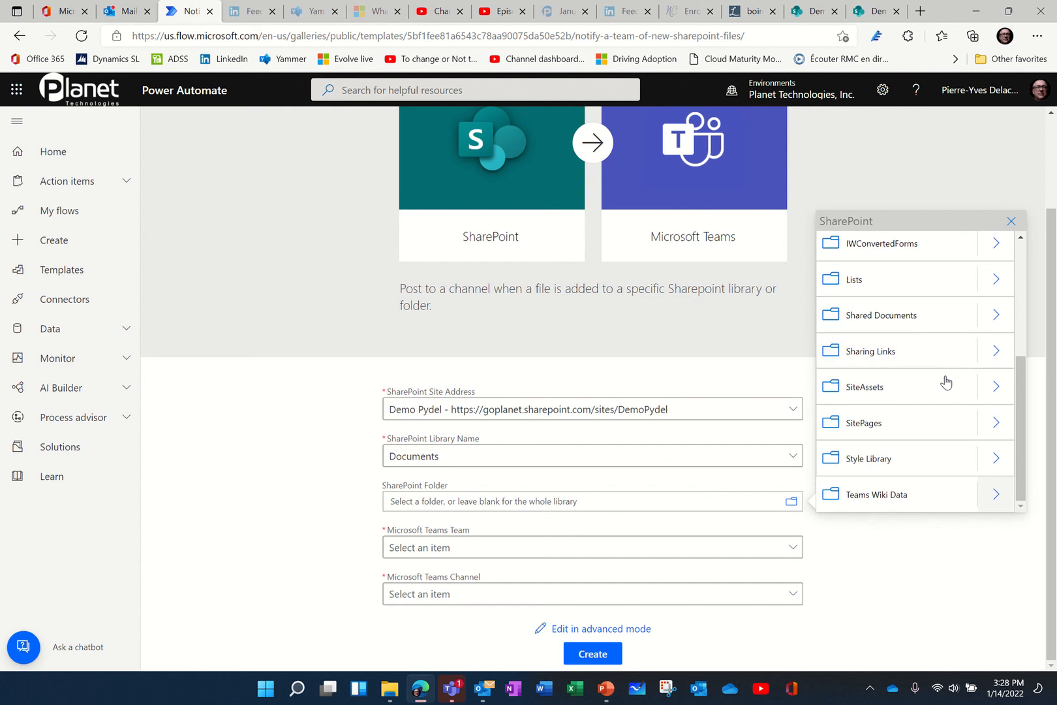
scroll(946, 382, up, 2)
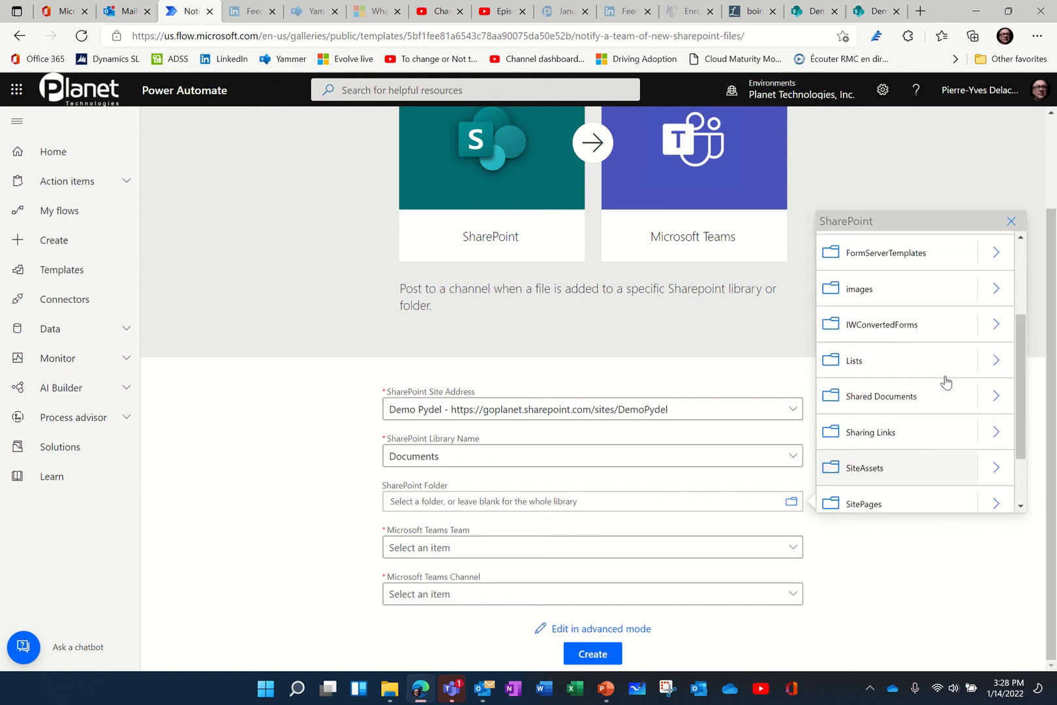
click(995, 400)
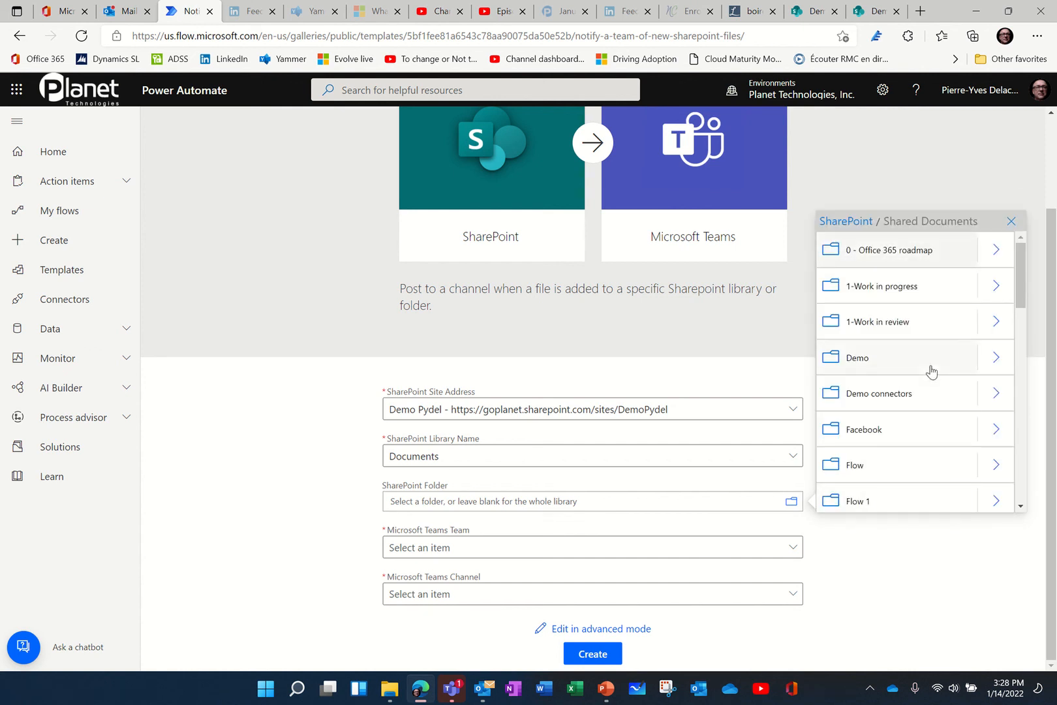
click(851, 359)
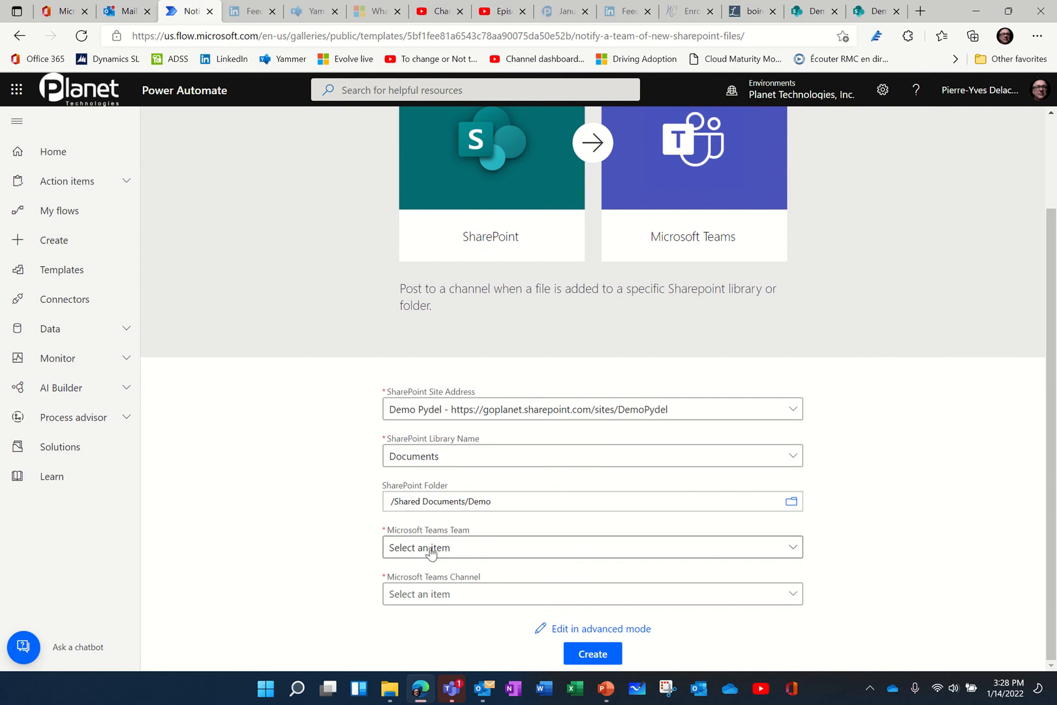
Set the Microsoft Teams Team to Demo Pydel by searching the teams for "demo"
click(618, 557)
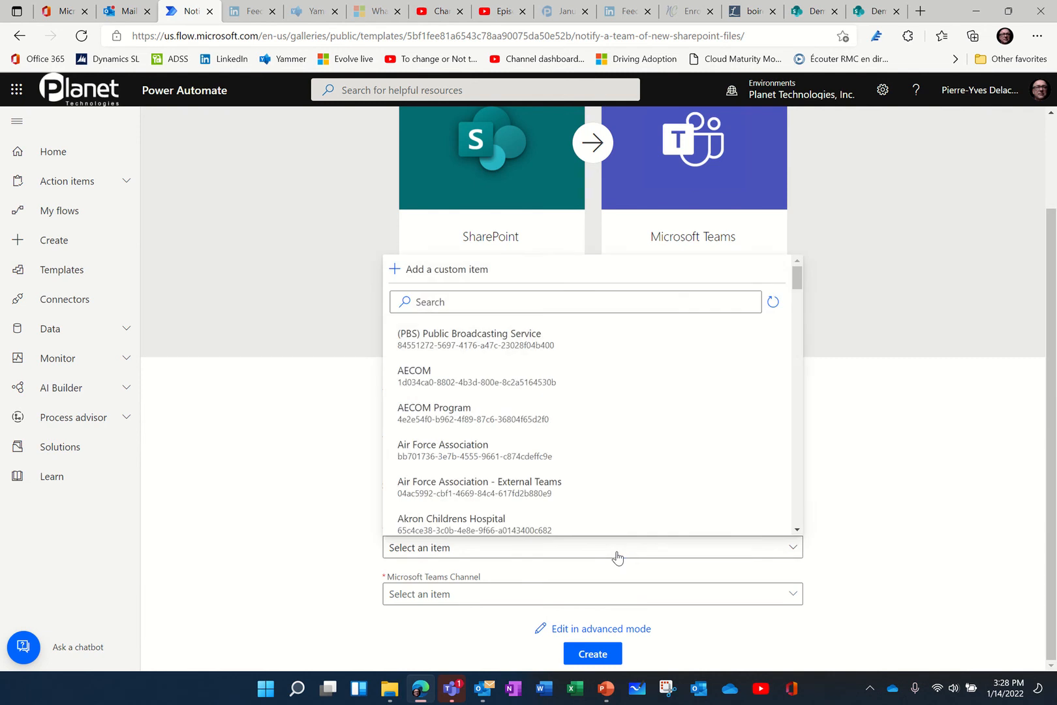
click(501, 302)
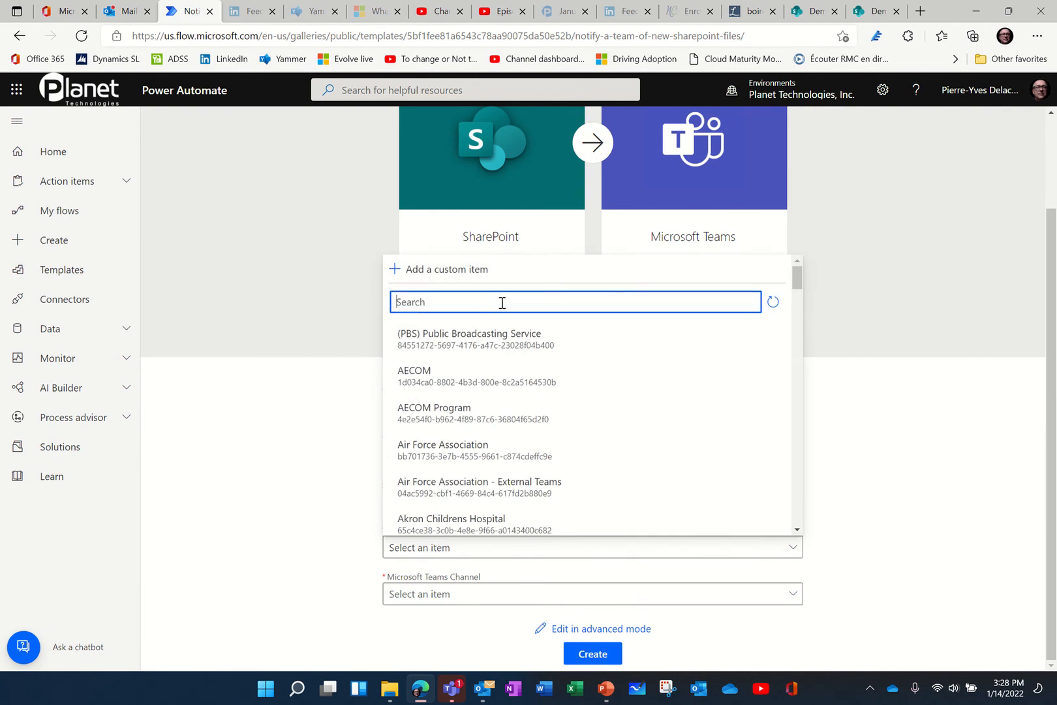
text(demo)
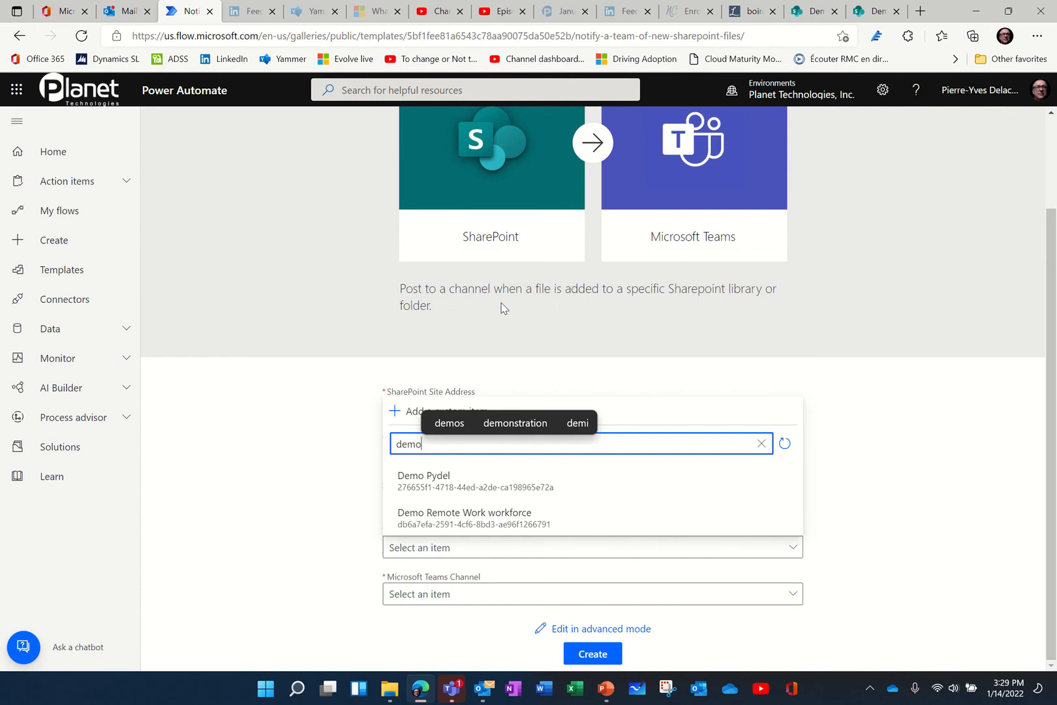
click(489, 483)
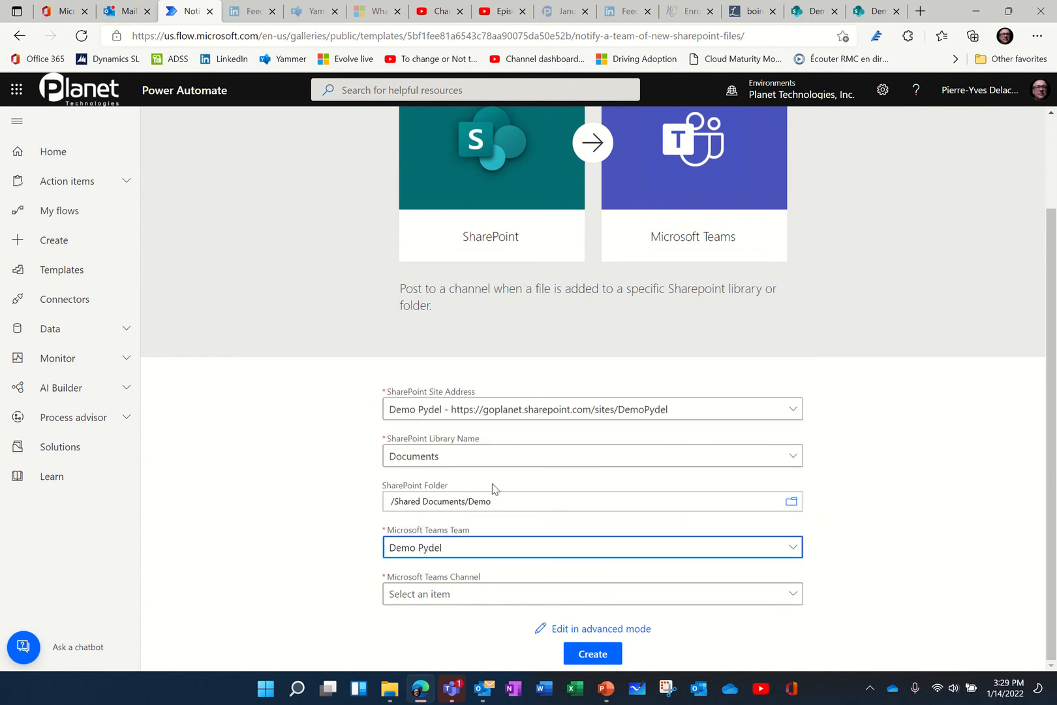
Set the Microsoft Teams Channel to Demo and create the flow from the template
click(518, 600)
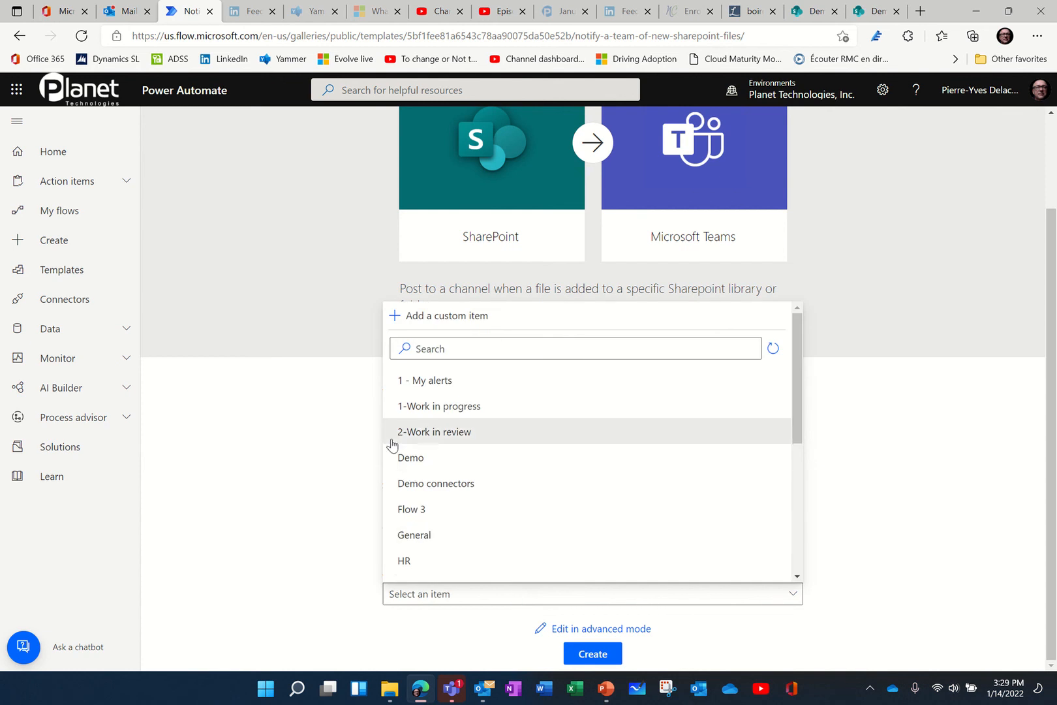
click(401, 460)
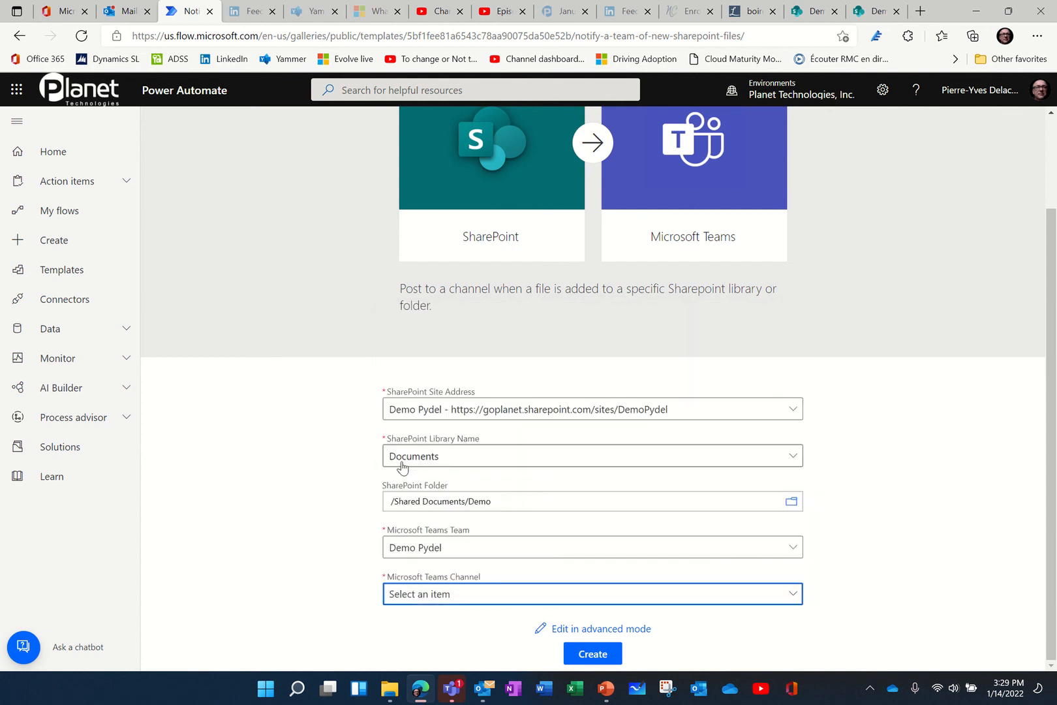
click(607, 656)
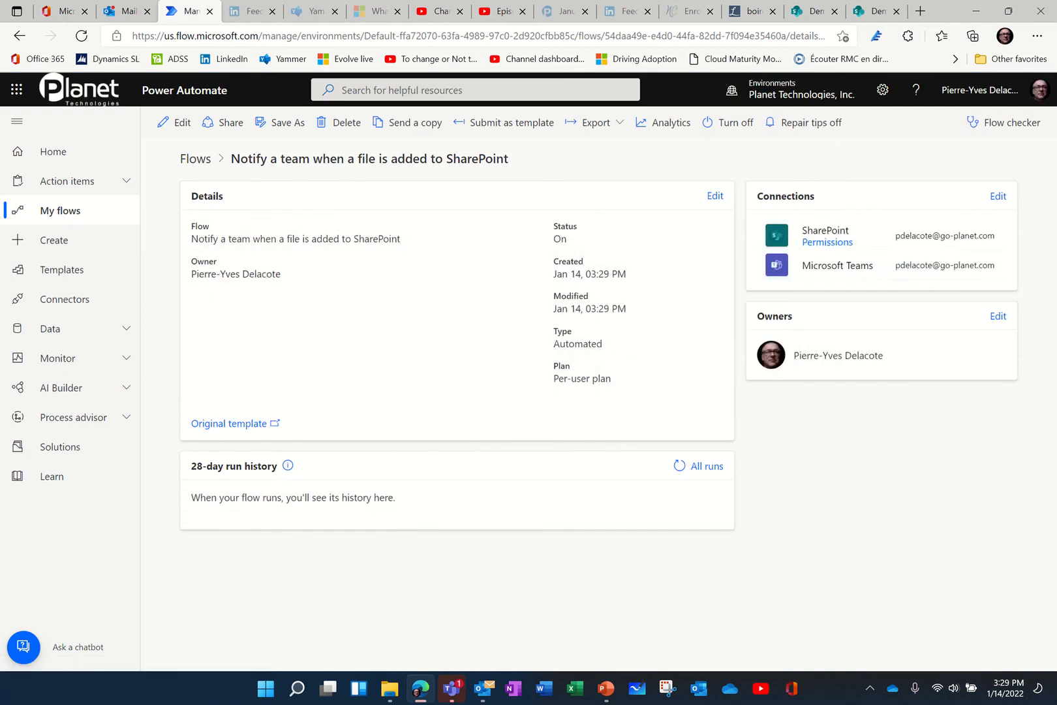
Switch to Microsoft Teams and upload Collecting files.pptx from the local KB folder to the Demo channel's files
click(452, 688)
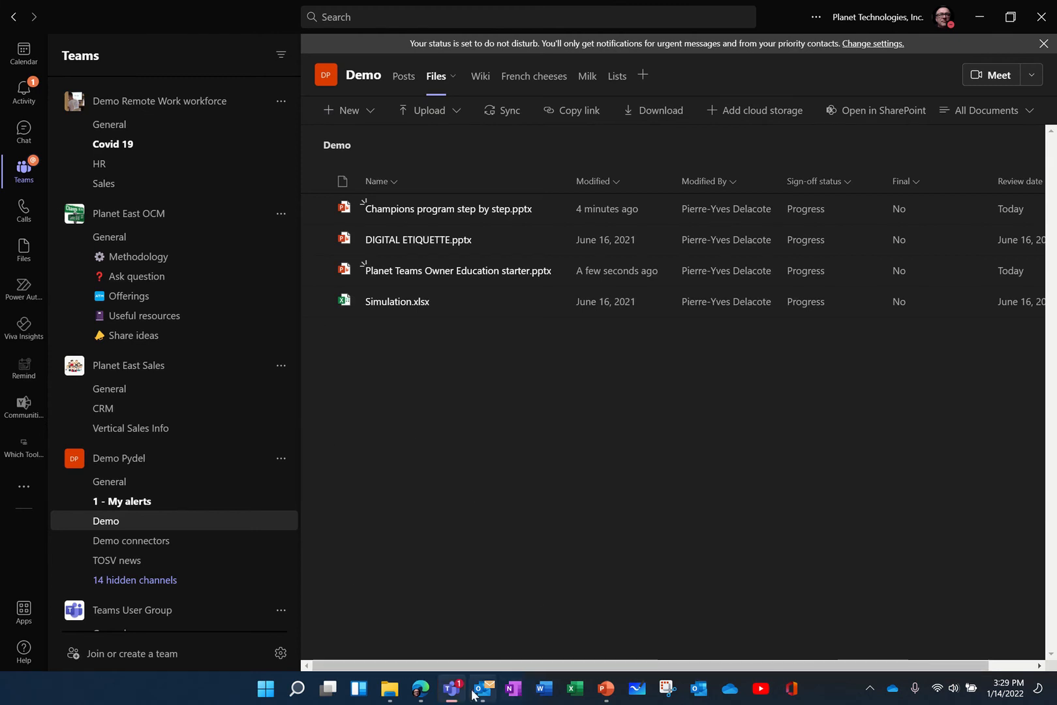
click(390, 688)
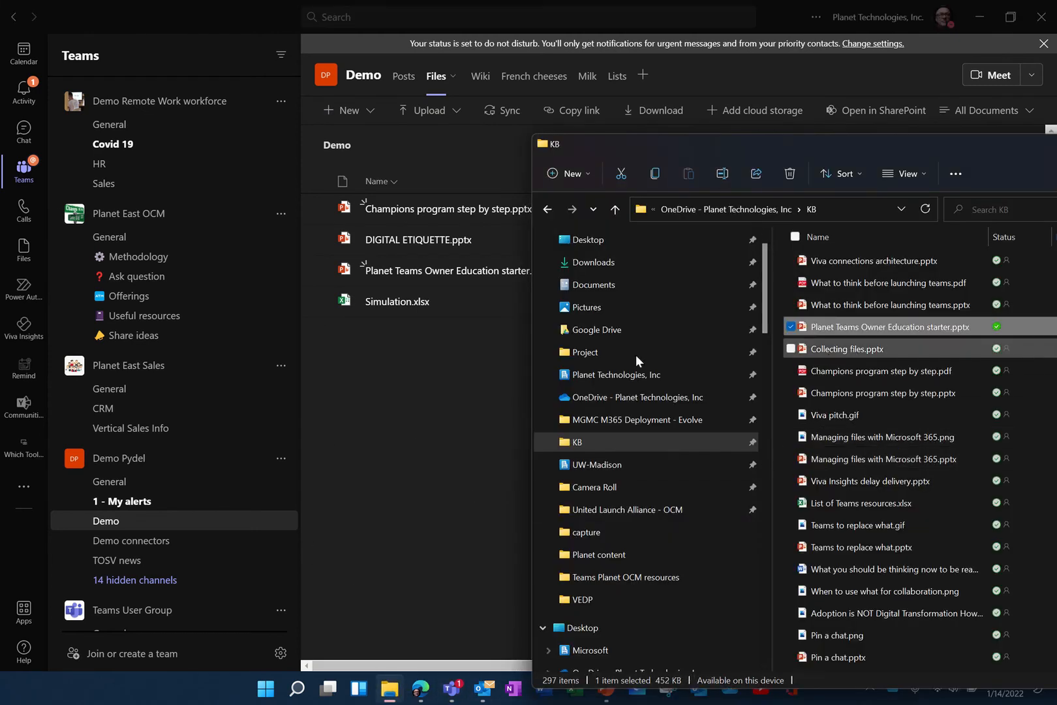
drag(847, 349, 441, 400)
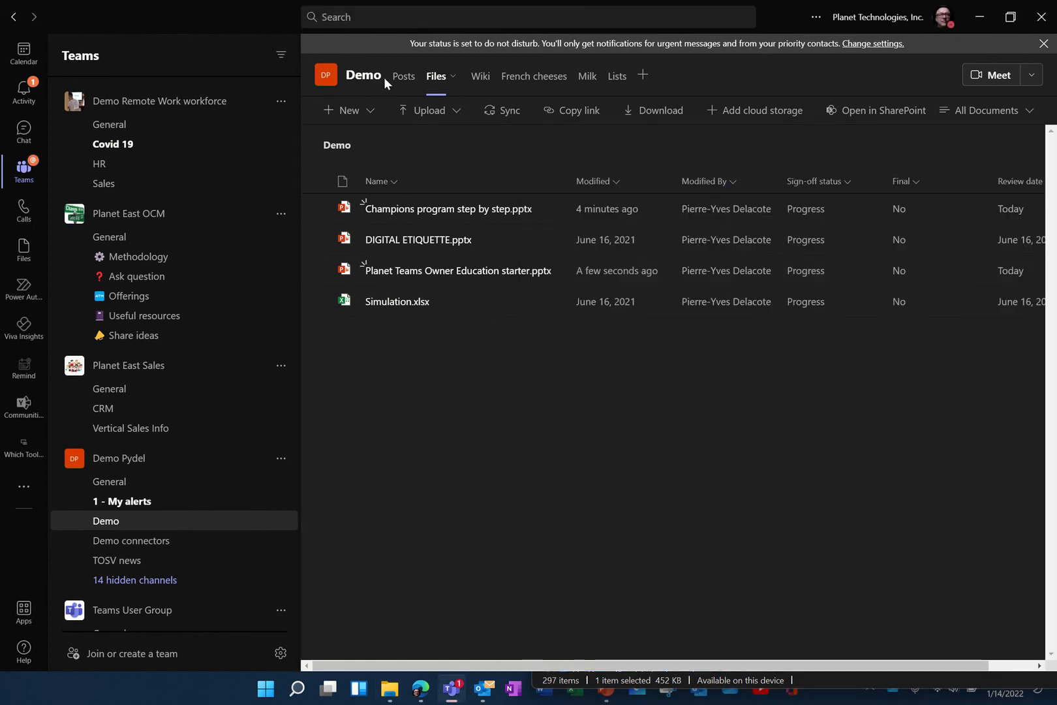
Check the Demo channel's files for the uploaded presentation and its posts for the flow's notification
click(402, 77)
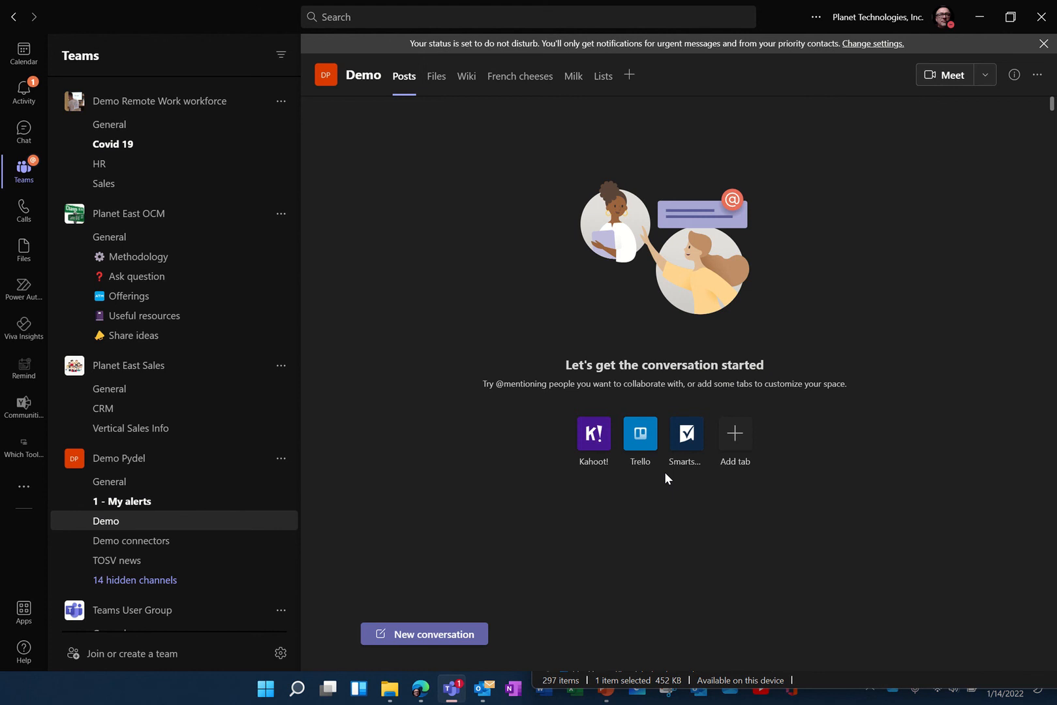
click(435, 78)
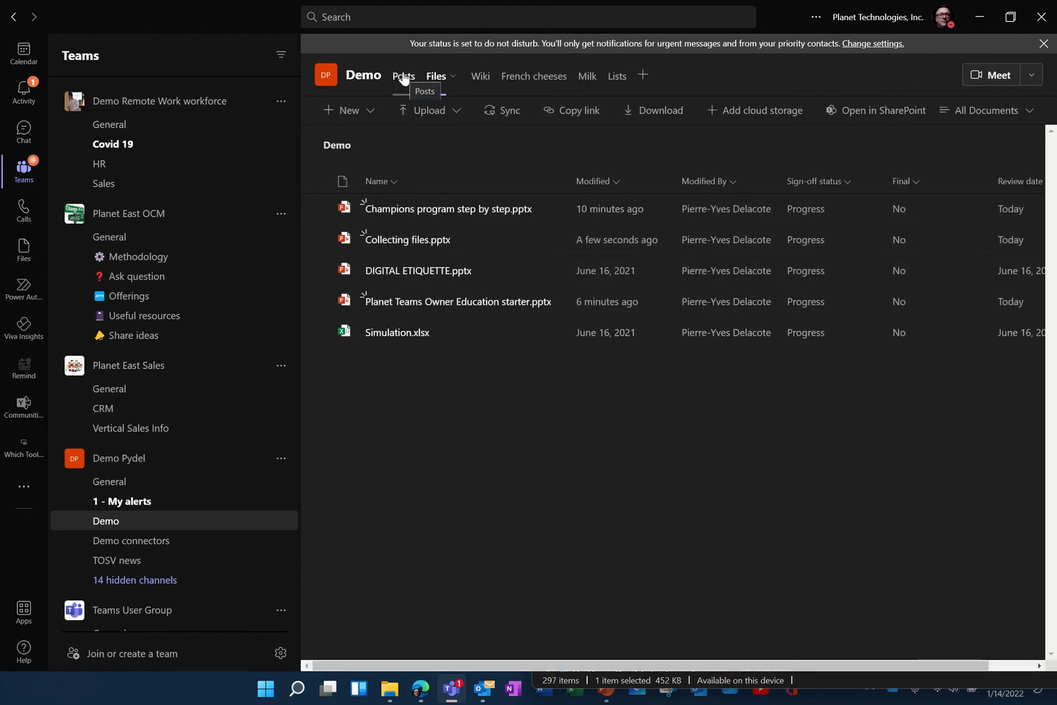
click(404, 77)
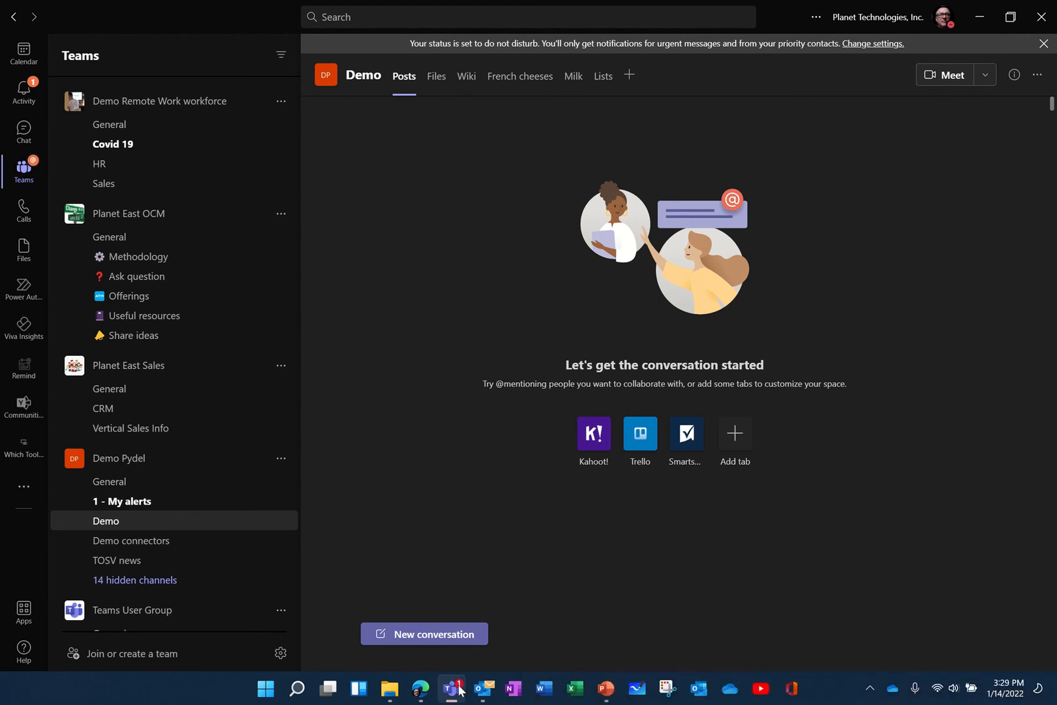
Switch to Power Automate in the browser and view the list of own cloud flows
mouse_move(421, 684)
click(423, 620)
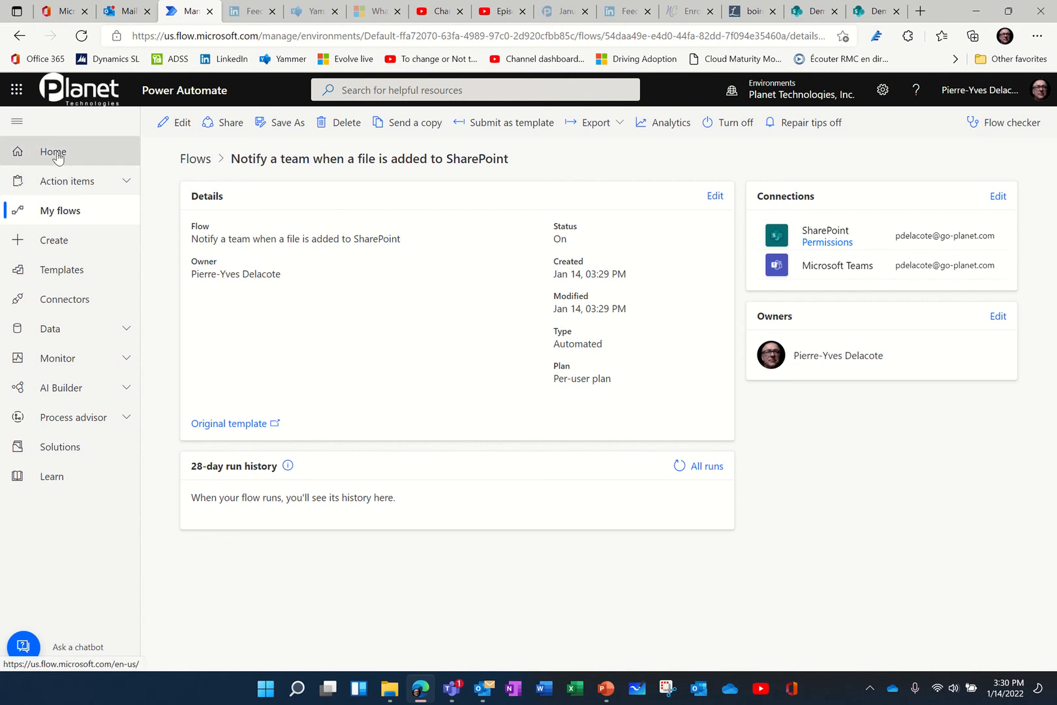
click(71, 210)
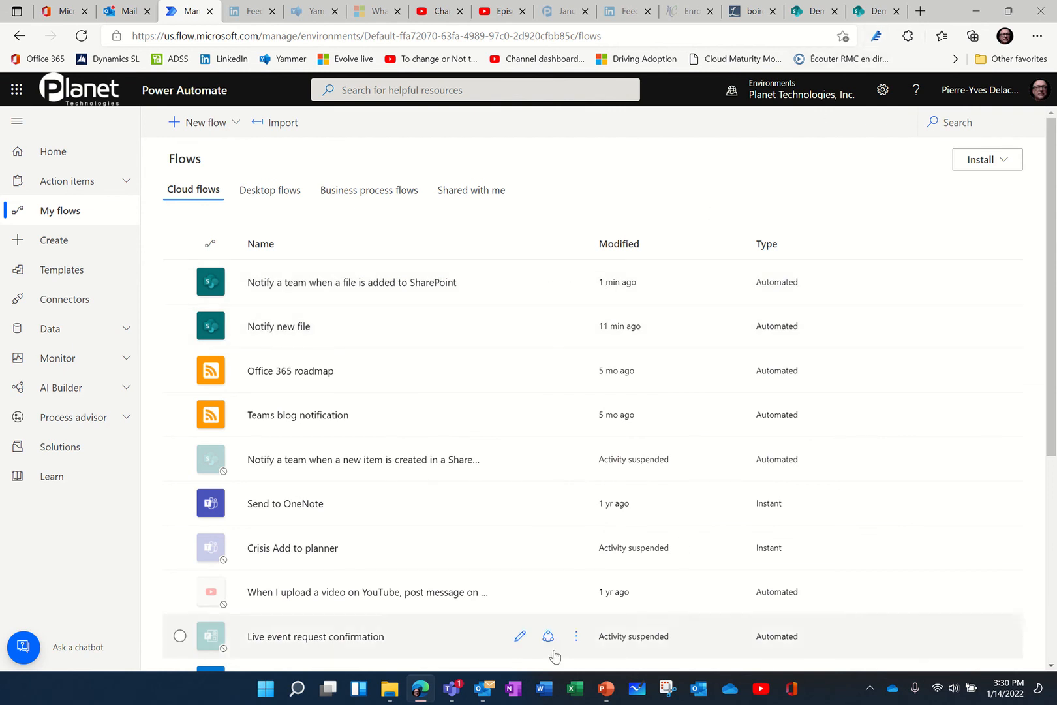
Return to the Demo channel's posts in Microsoft Teams and open Collecting files.pptx from the flow's notification
click(451, 688)
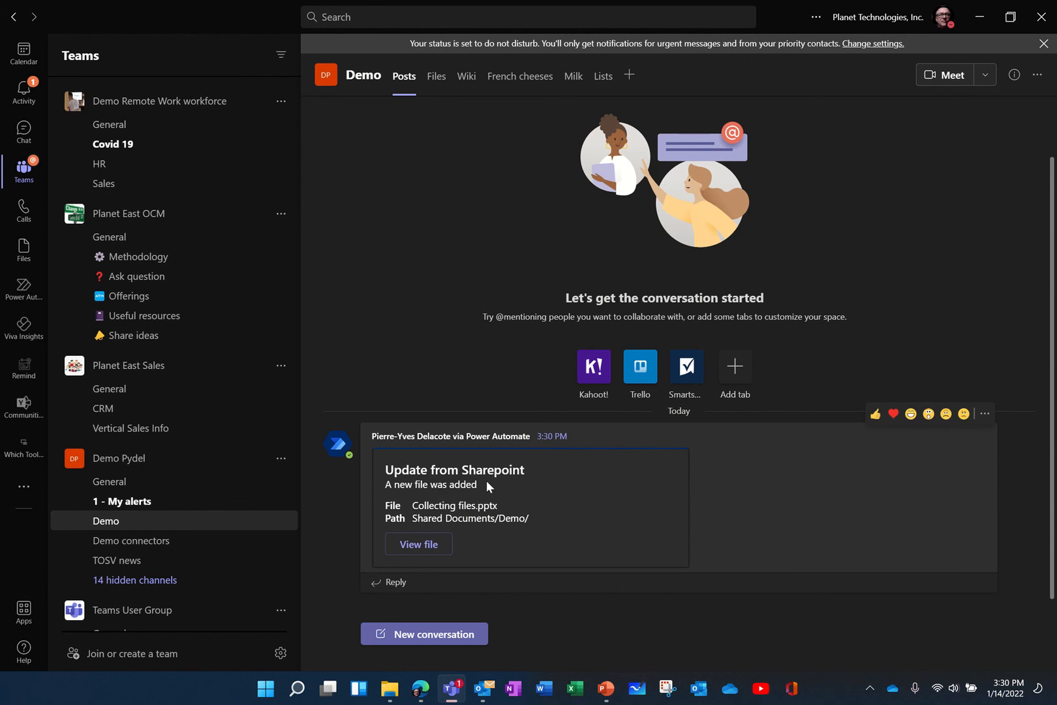
click(436, 547)
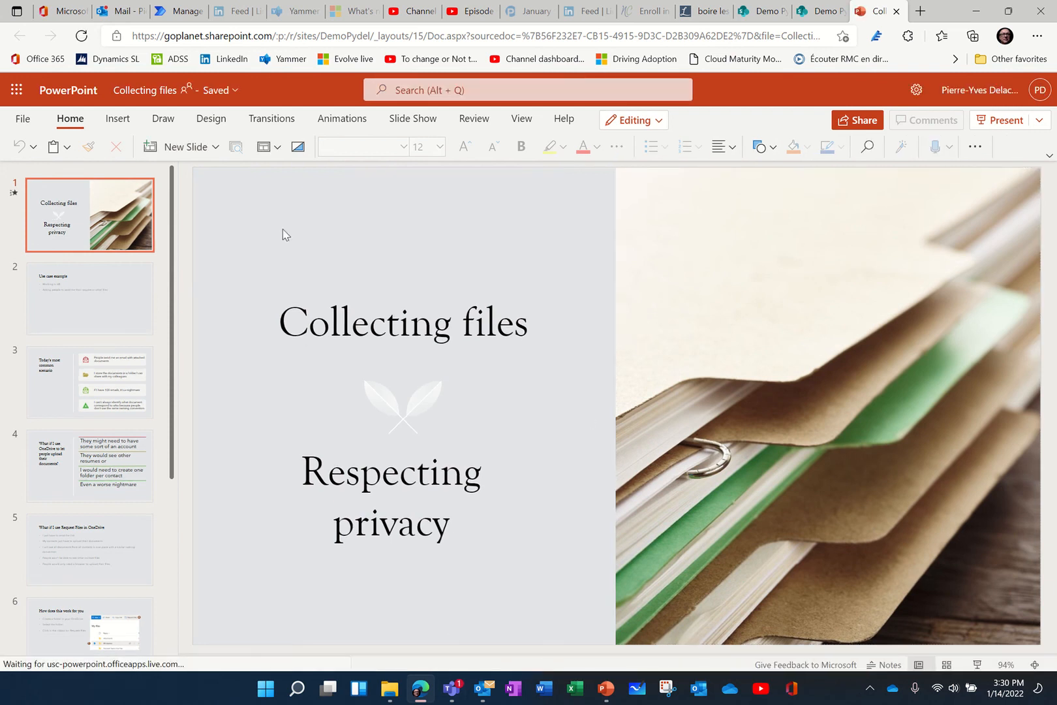
Read the Outlook alert emails for Planet Teams Owner Education starter.pptx and Collecting files.pptx, and compare them with the Demo channel notification in Microsoft Teams
click(127, 6)
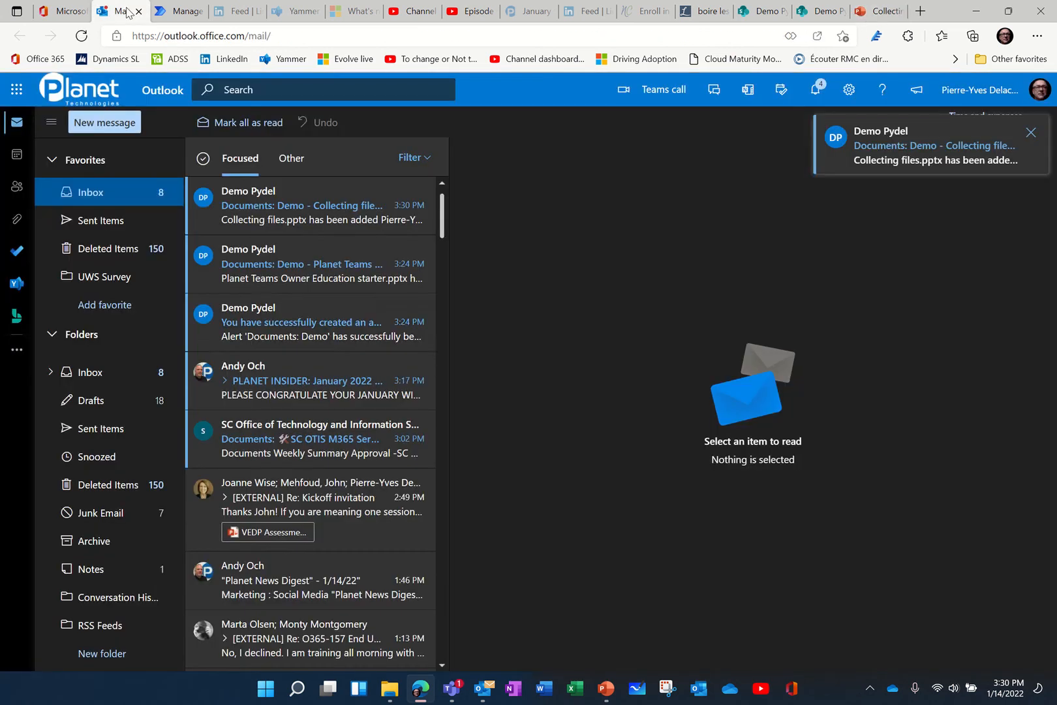
click(302, 265)
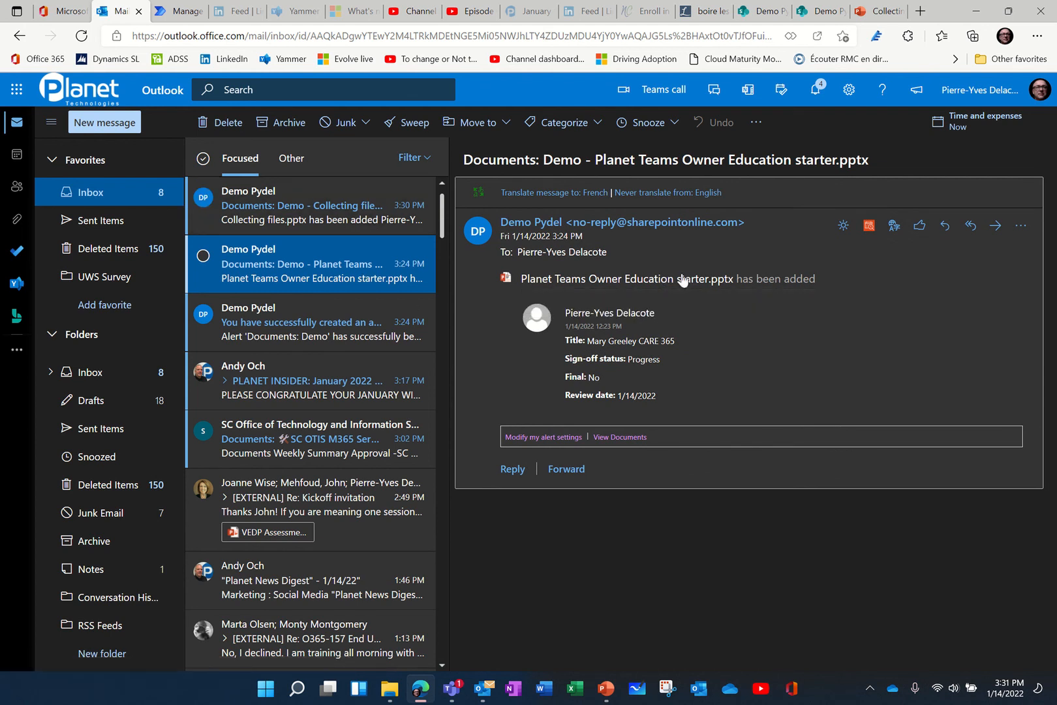
click(298, 205)
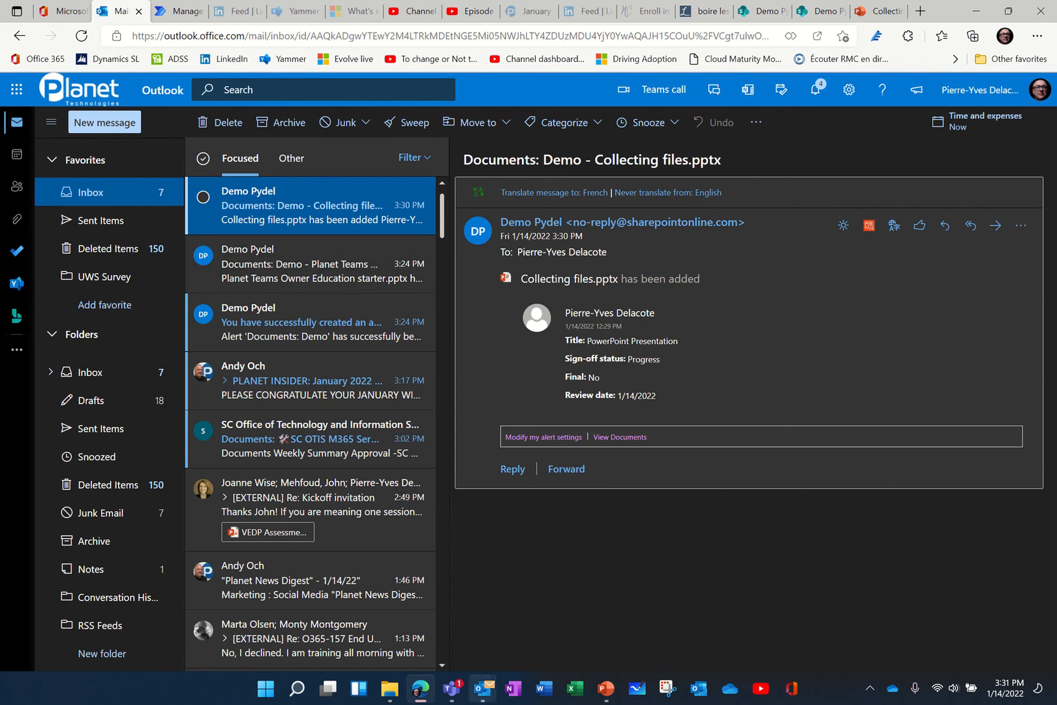
mouse_move(452, 689)
click(439, 584)
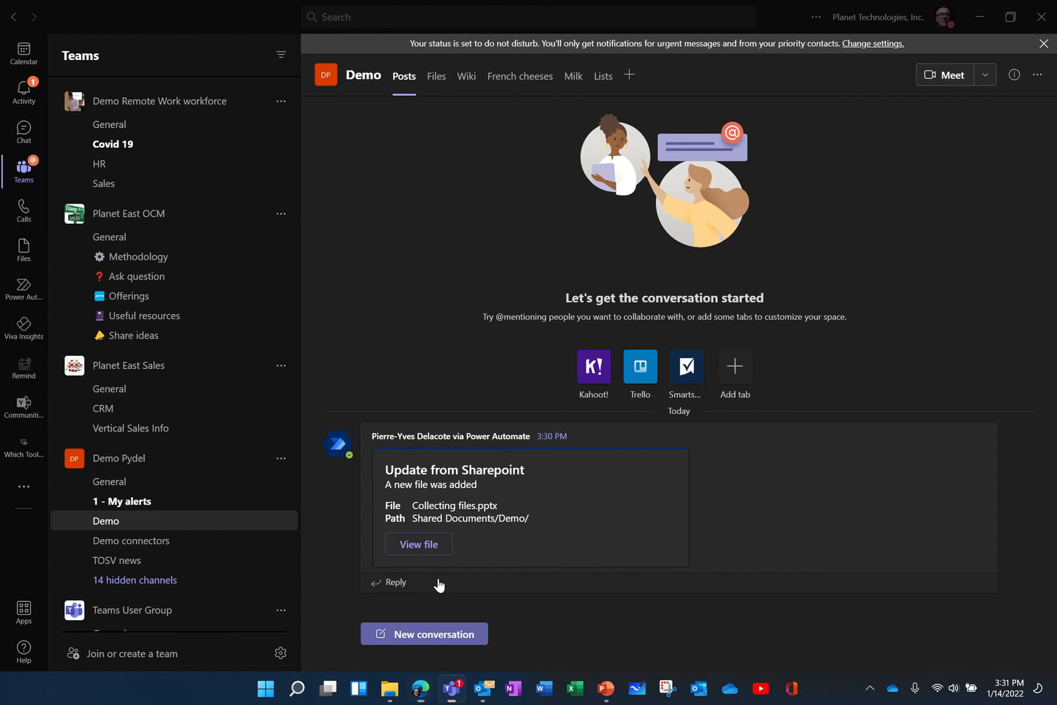